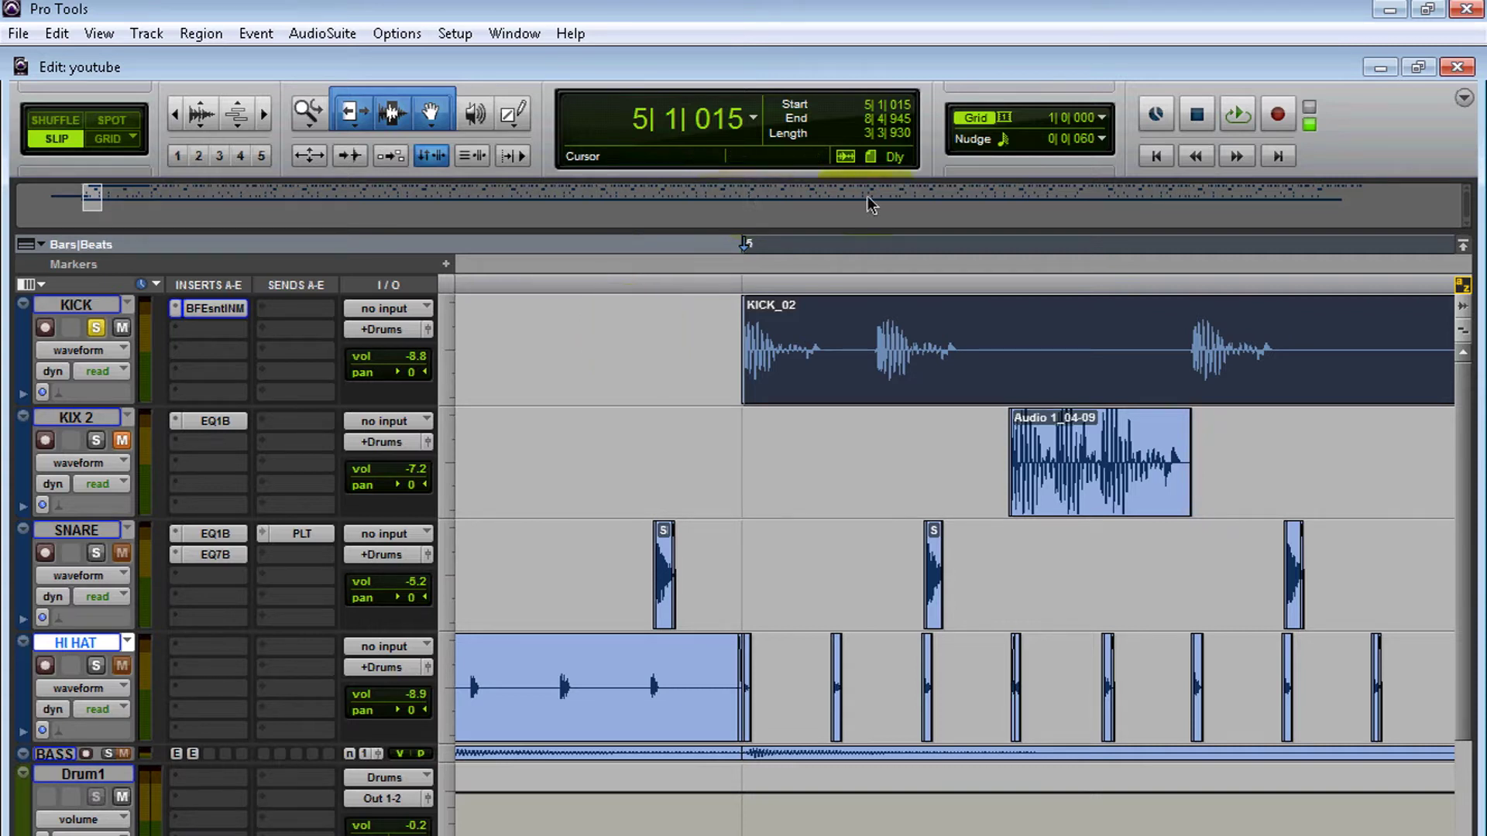
# - Select the silent gap between the second and third hits on the KICK track, from 5|2|200 to 5|3|473
pyautogui.moveTo(958, 341); pyautogui.dragTo(1195, 379)
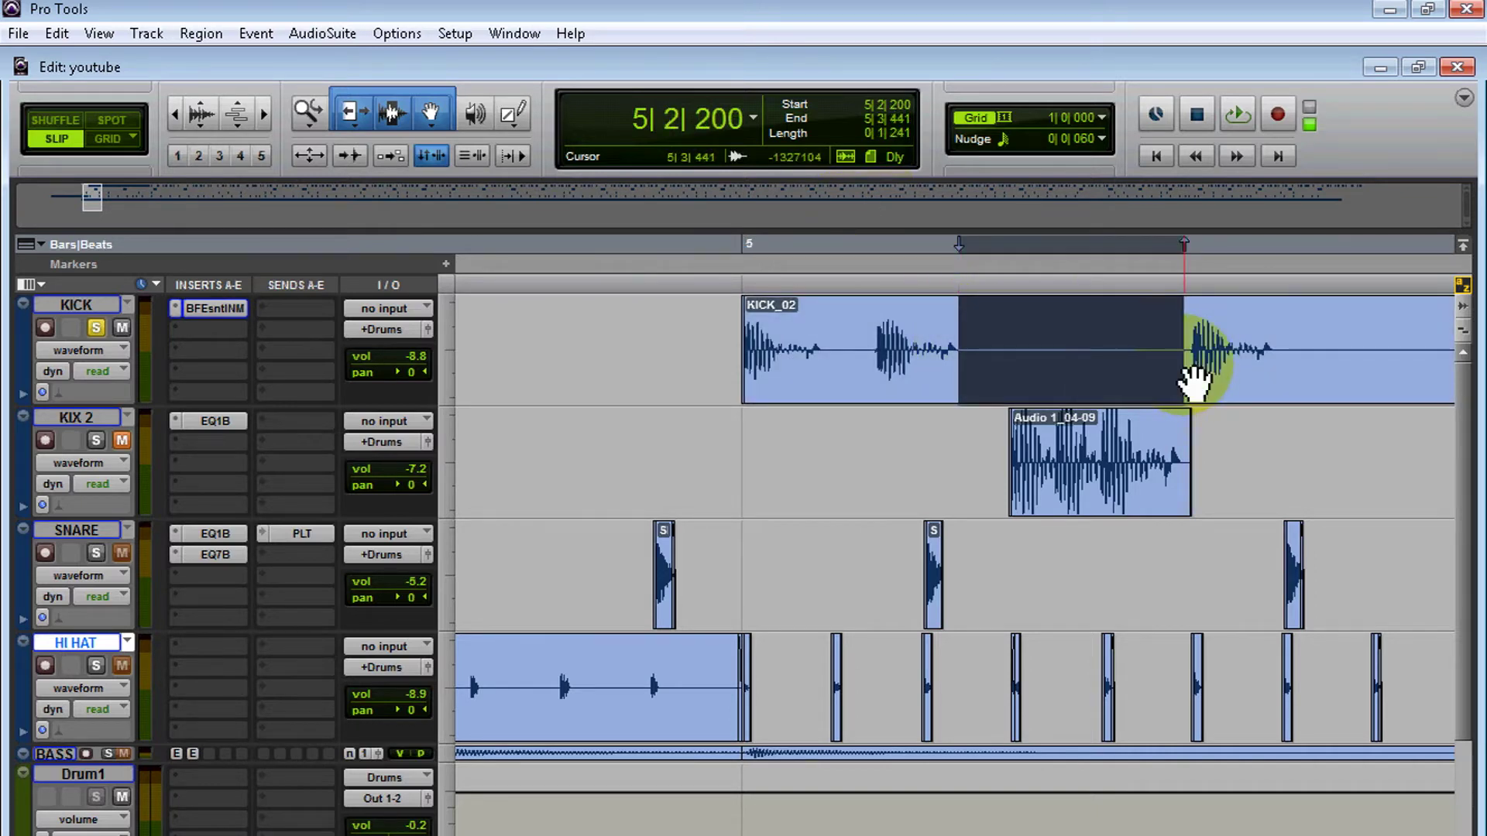
pyautogui.press('F5')
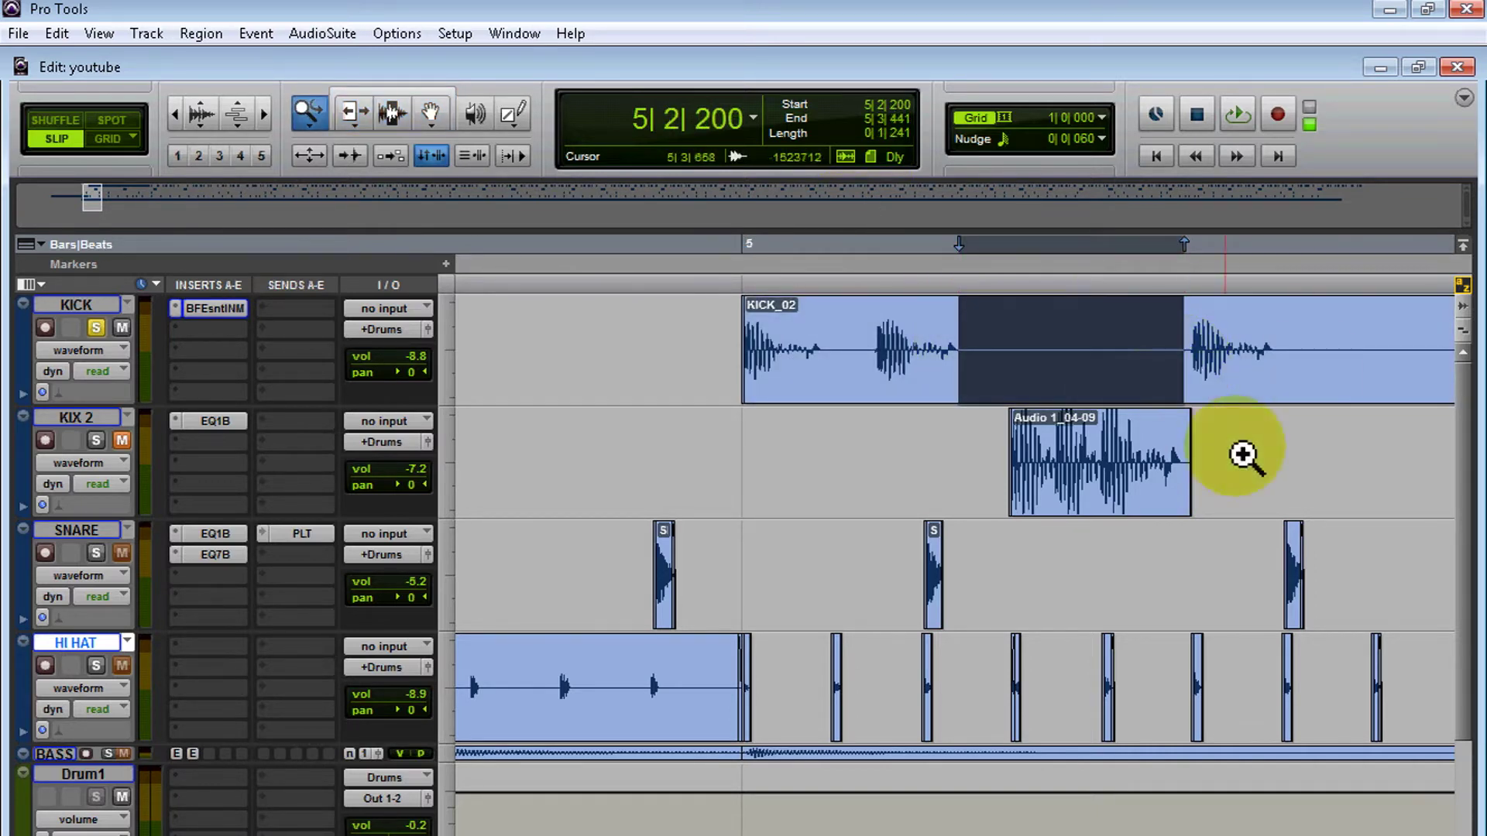
pyautogui.click(912, 332)
pyautogui.press('F5')
pyautogui.moveTo(779, 349); pyautogui.dragTo(1369, 359)
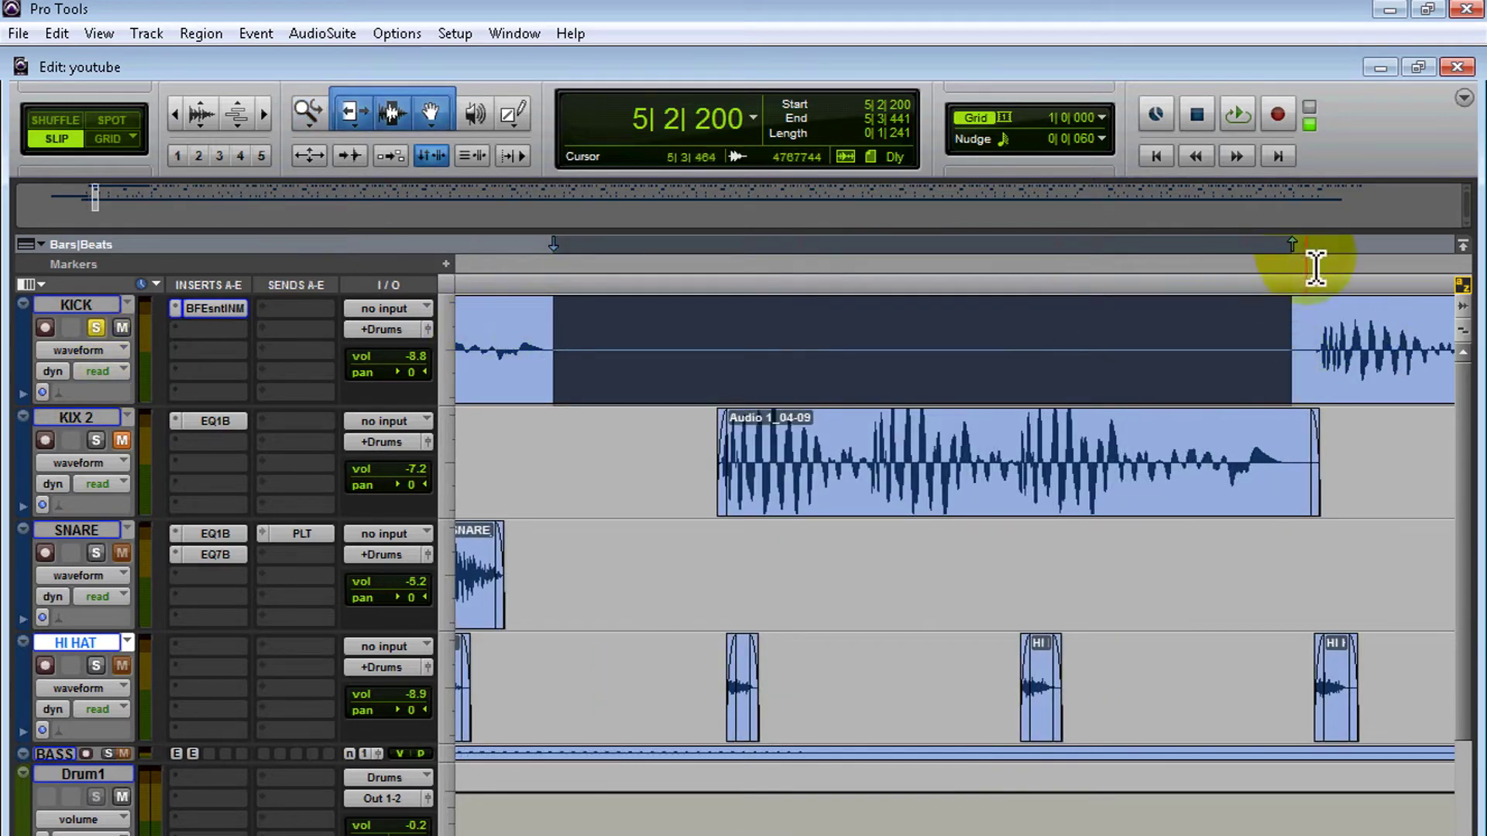
pyautogui.moveTo(1310, 256); pyautogui.dragTo(1320, 260)
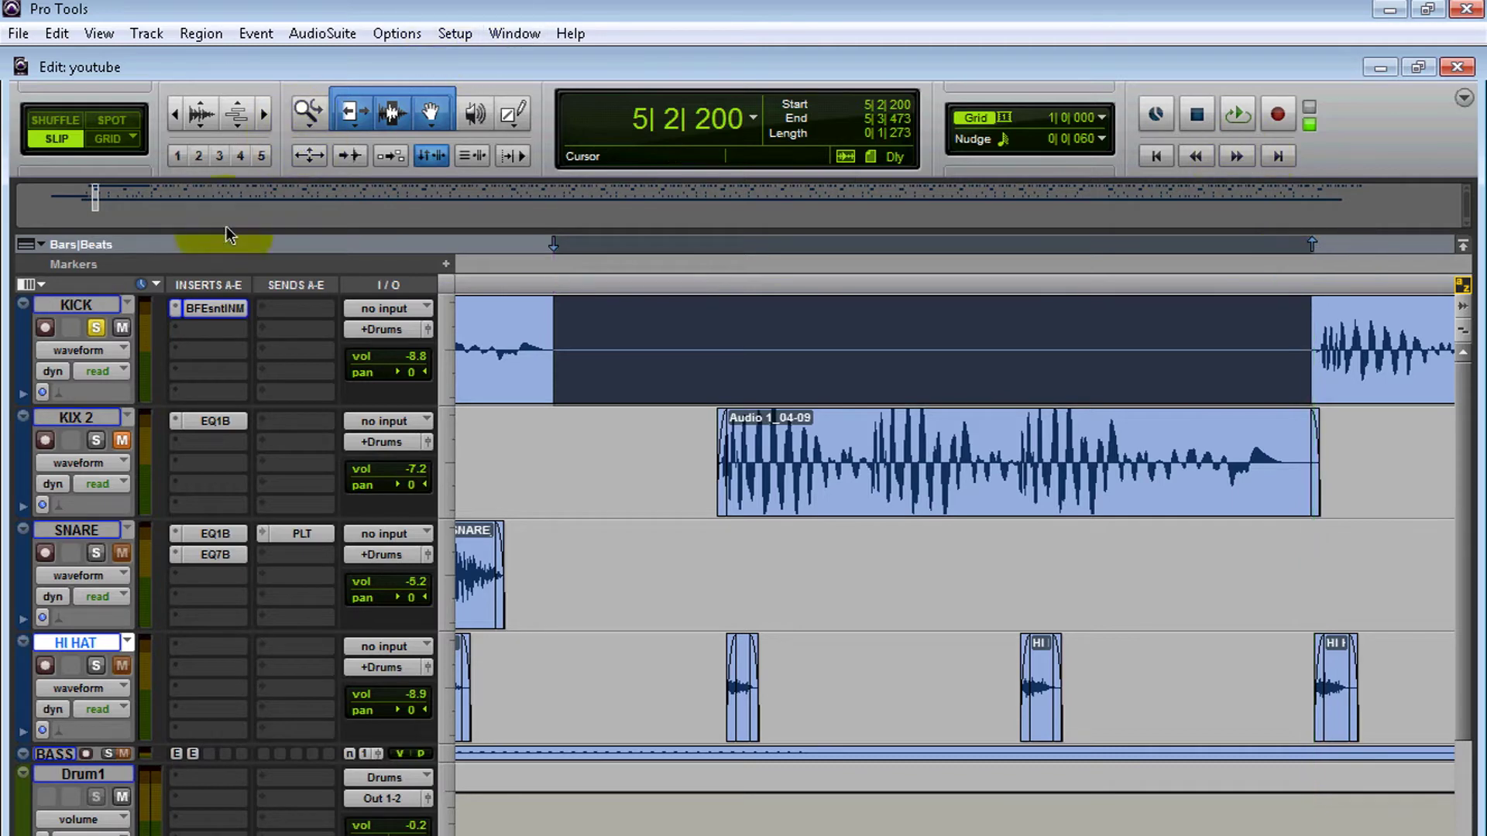
# - Play the selected gap with the KICK track's BF Essential Noise Meter open to check its noise level
pyautogui.click(212, 310)
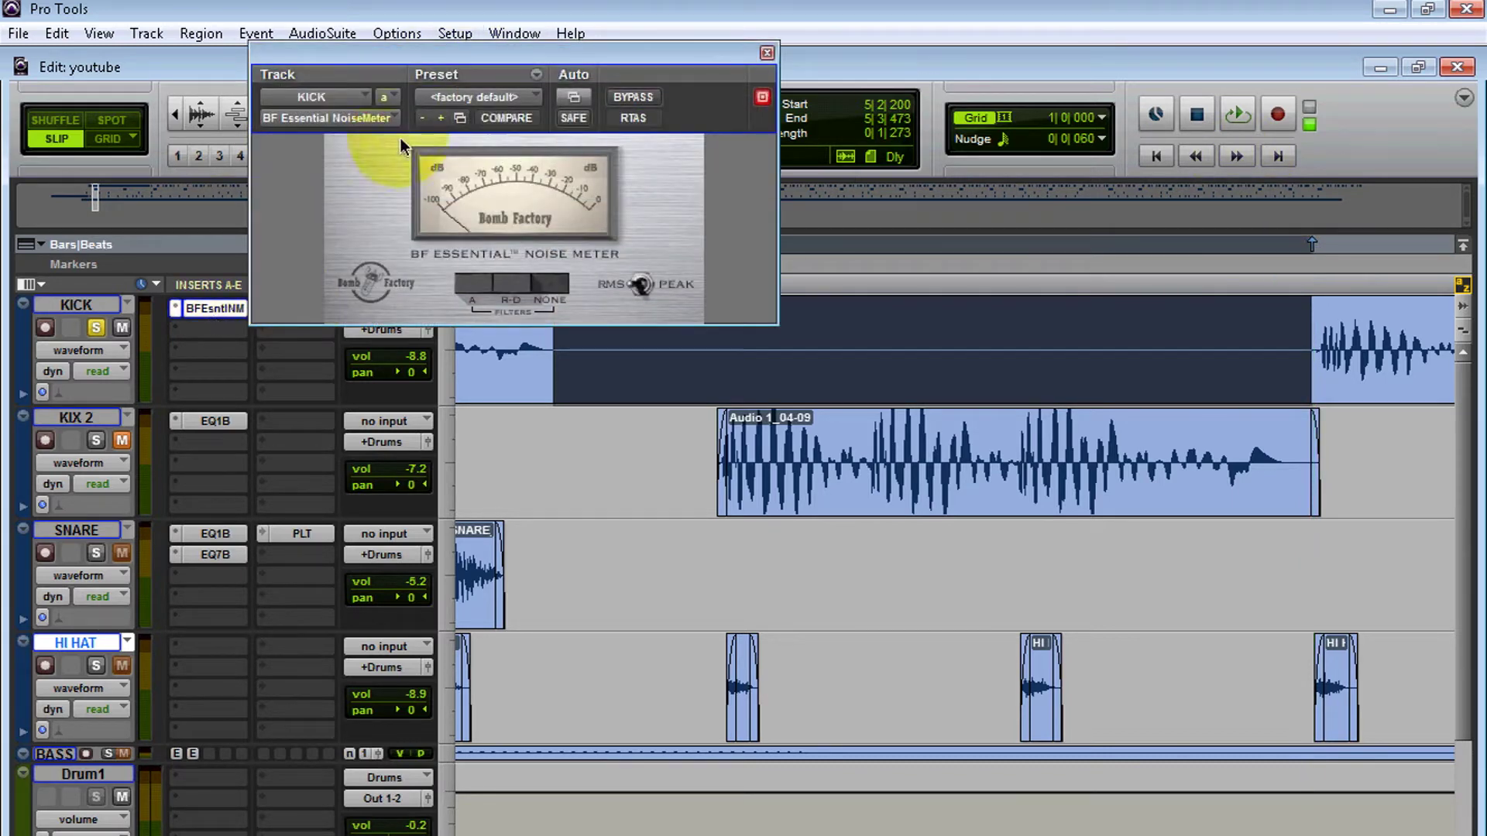
pyautogui.moveTo(476, 73); pyautogui.dragTo(317, 66)
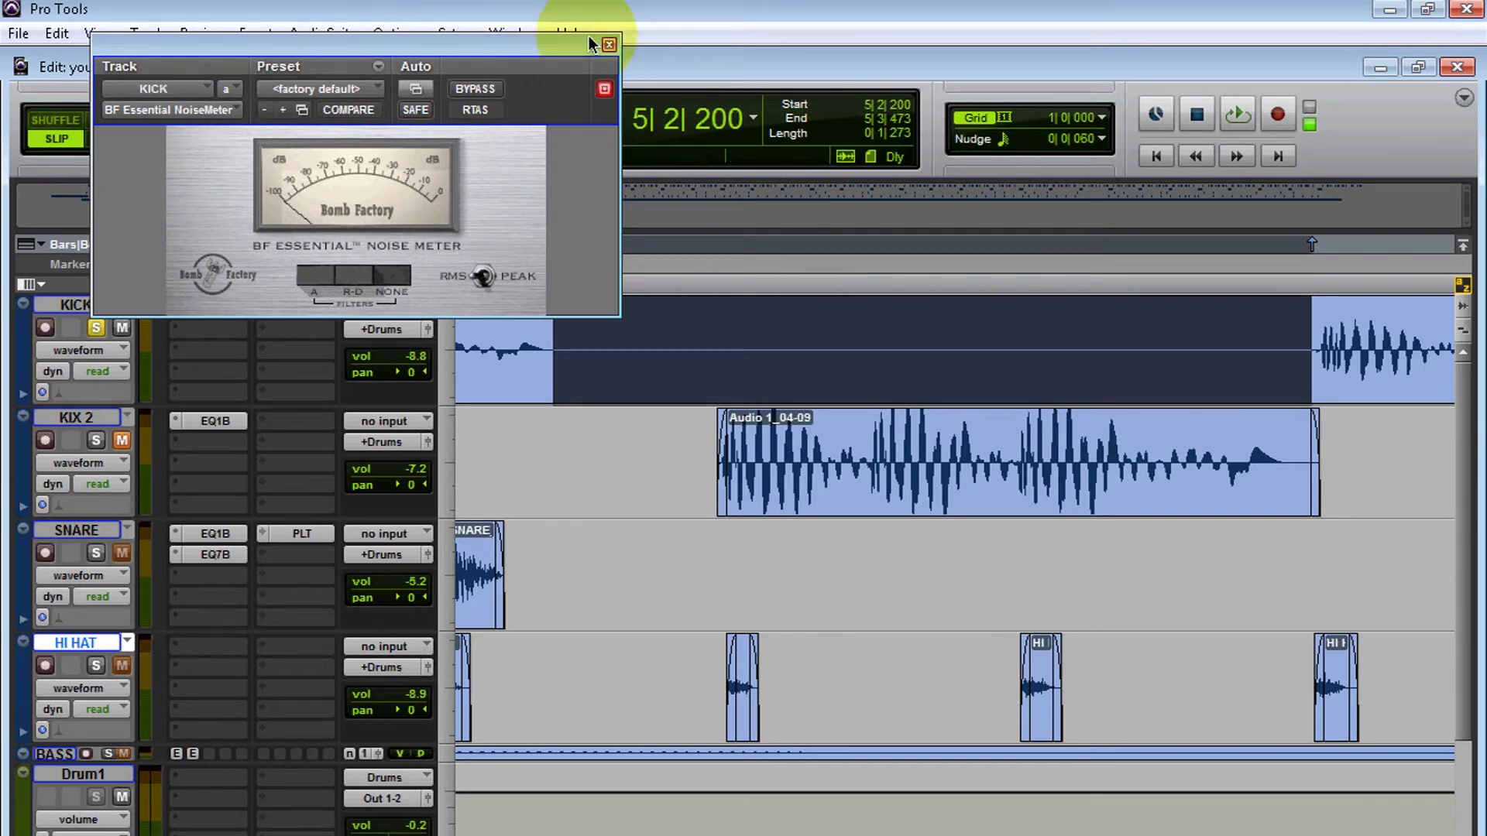
pyautogui.press('space')
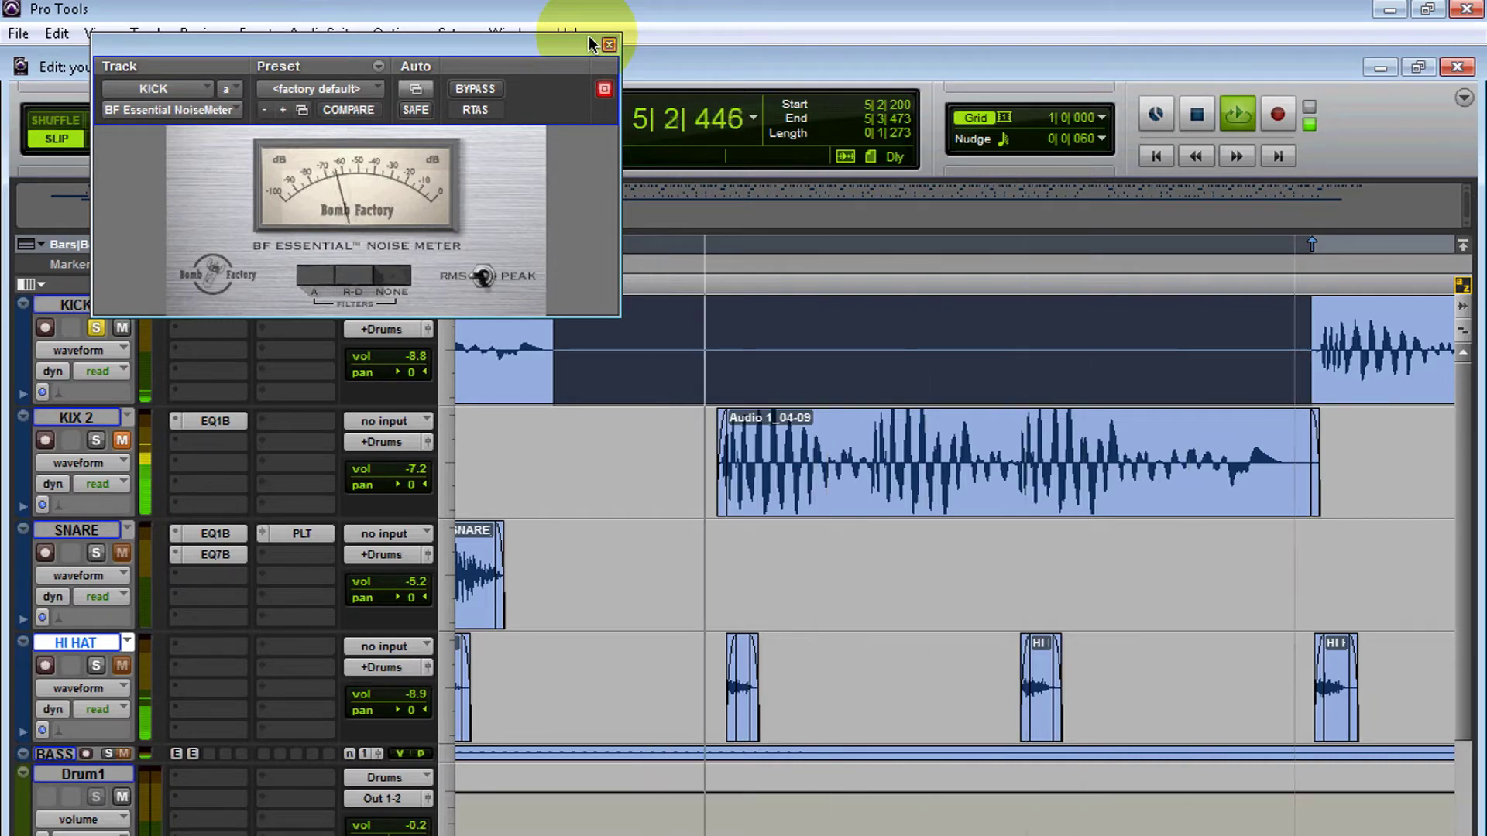
pyautogui.press('space')
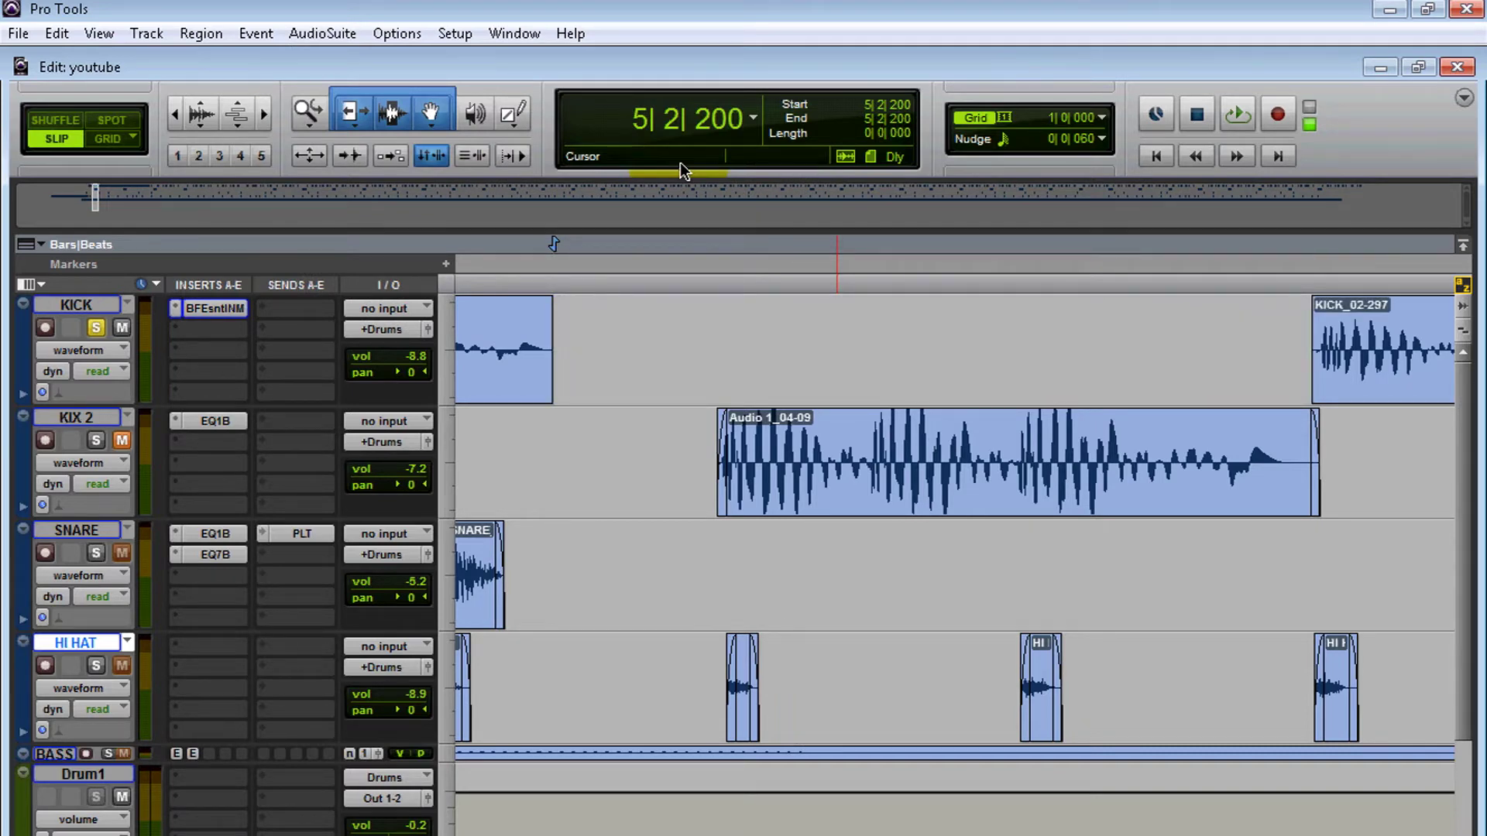
# - Undo the removal of the silent gap on the KICK track and open Strip Silence for the whole KICK_02 clip
pyautogui.hotkey('ctrl', '[')
pyautogui.hotkey('ctrl', '[')
pyautogui.hotkey('ctrl', '[')
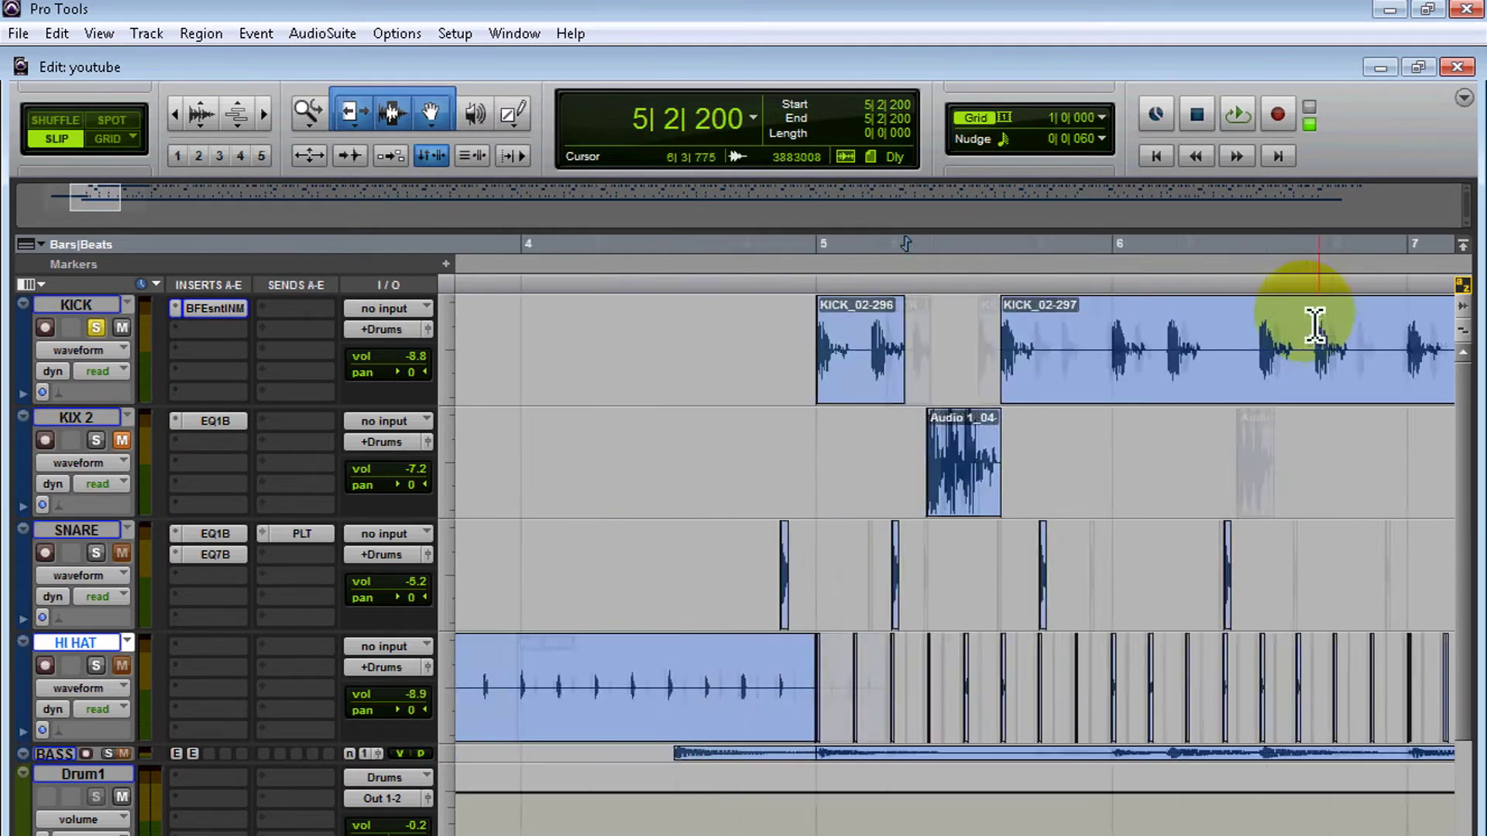
pyautogui.hotkey('ctrl', '[')
pyautogui.hotkey('ctrl', '[')
pyautogui.hotkey('ctrl', '[')
pyautogui.hotkey('ctrl', '[')
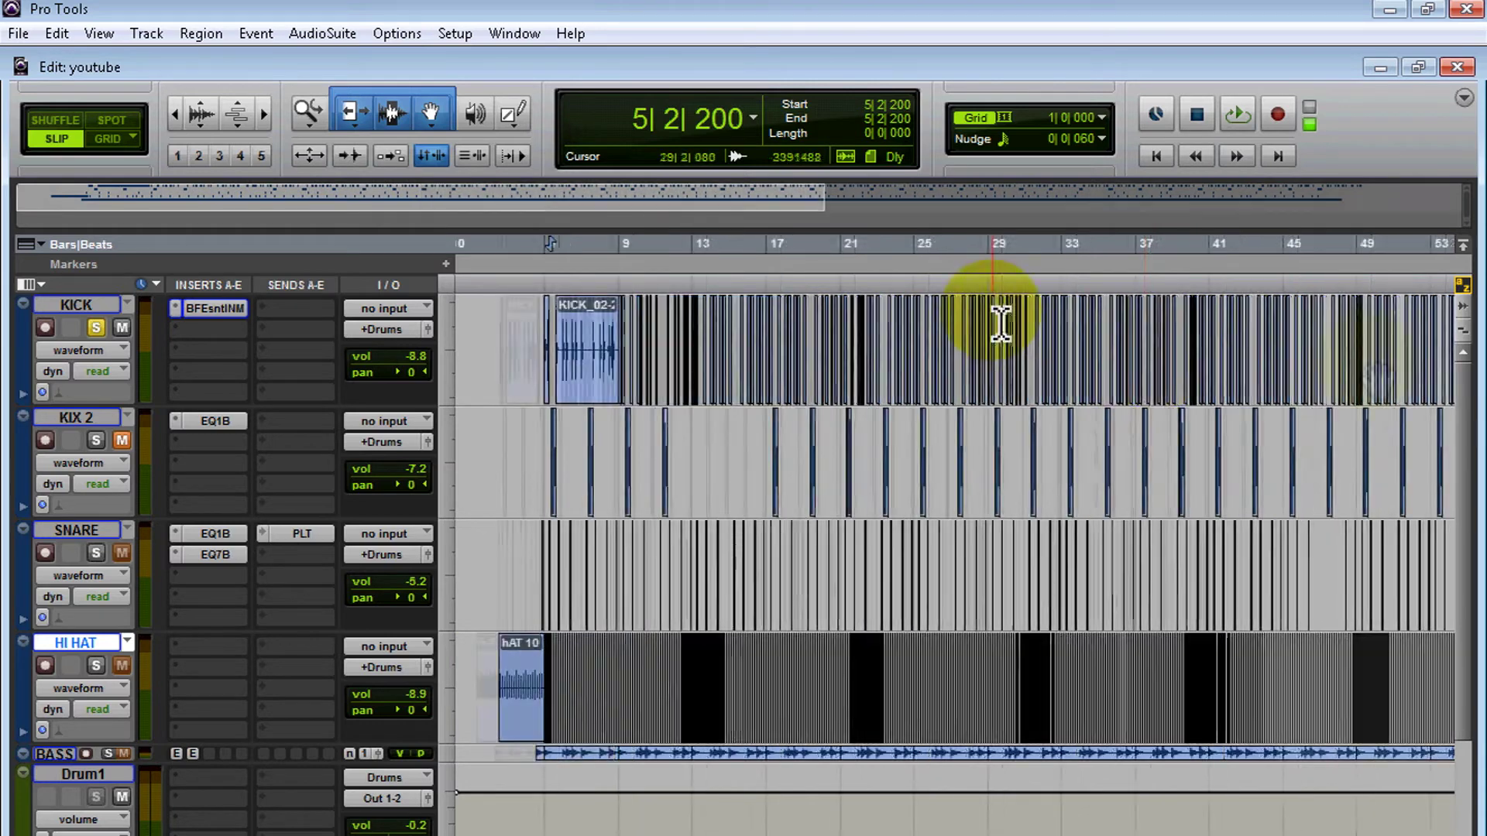
pyautogui.hotkey('ctrl', ']')
pyautogui.hotkey('ctrl', ']')
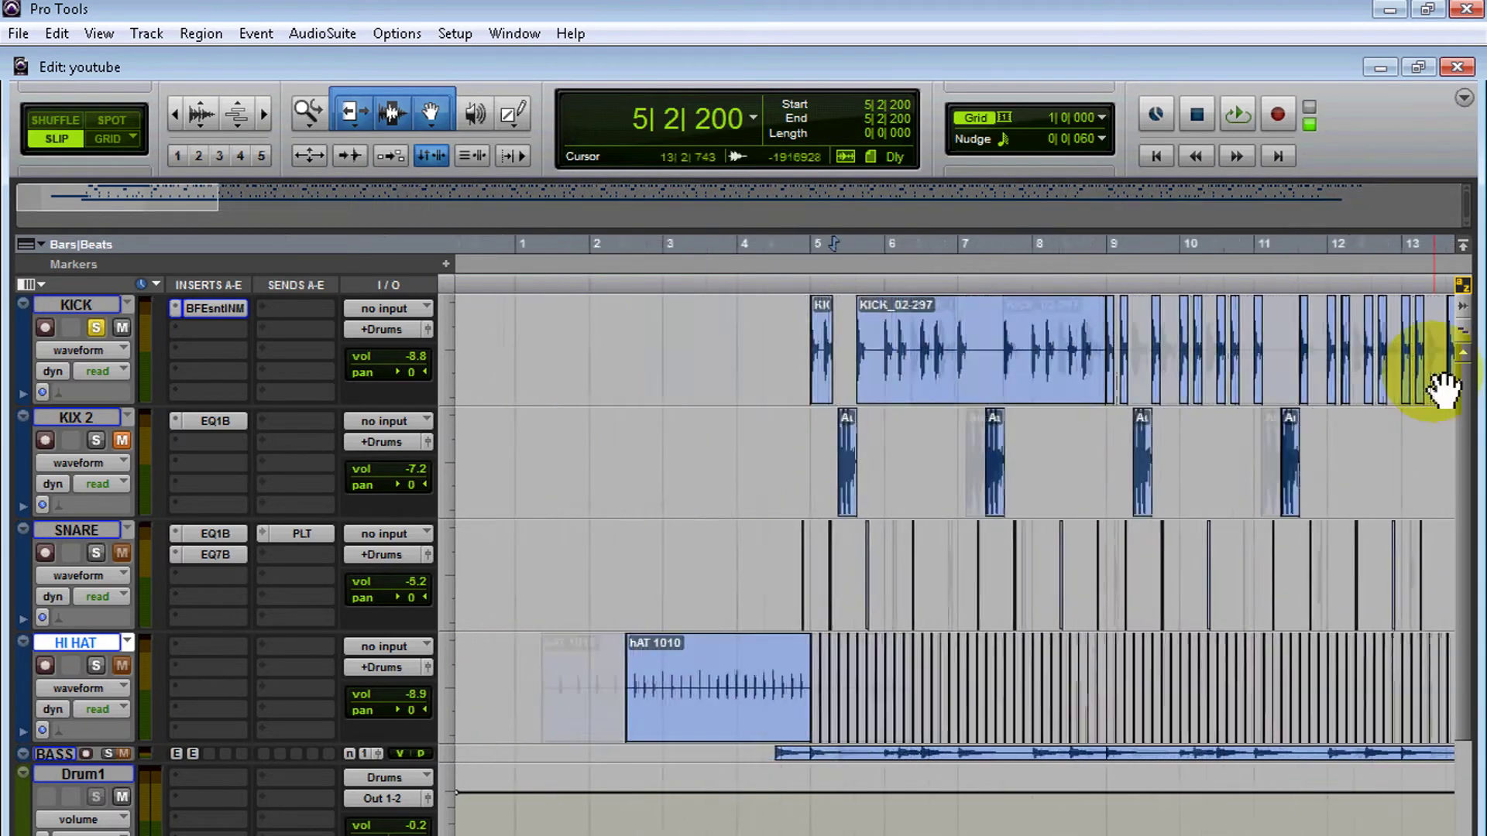
pyautogui.hotkey('ctrl', ']')
pyautogui.hotkey('ctrl', 'z')
pyautogui.click(1444, 391)
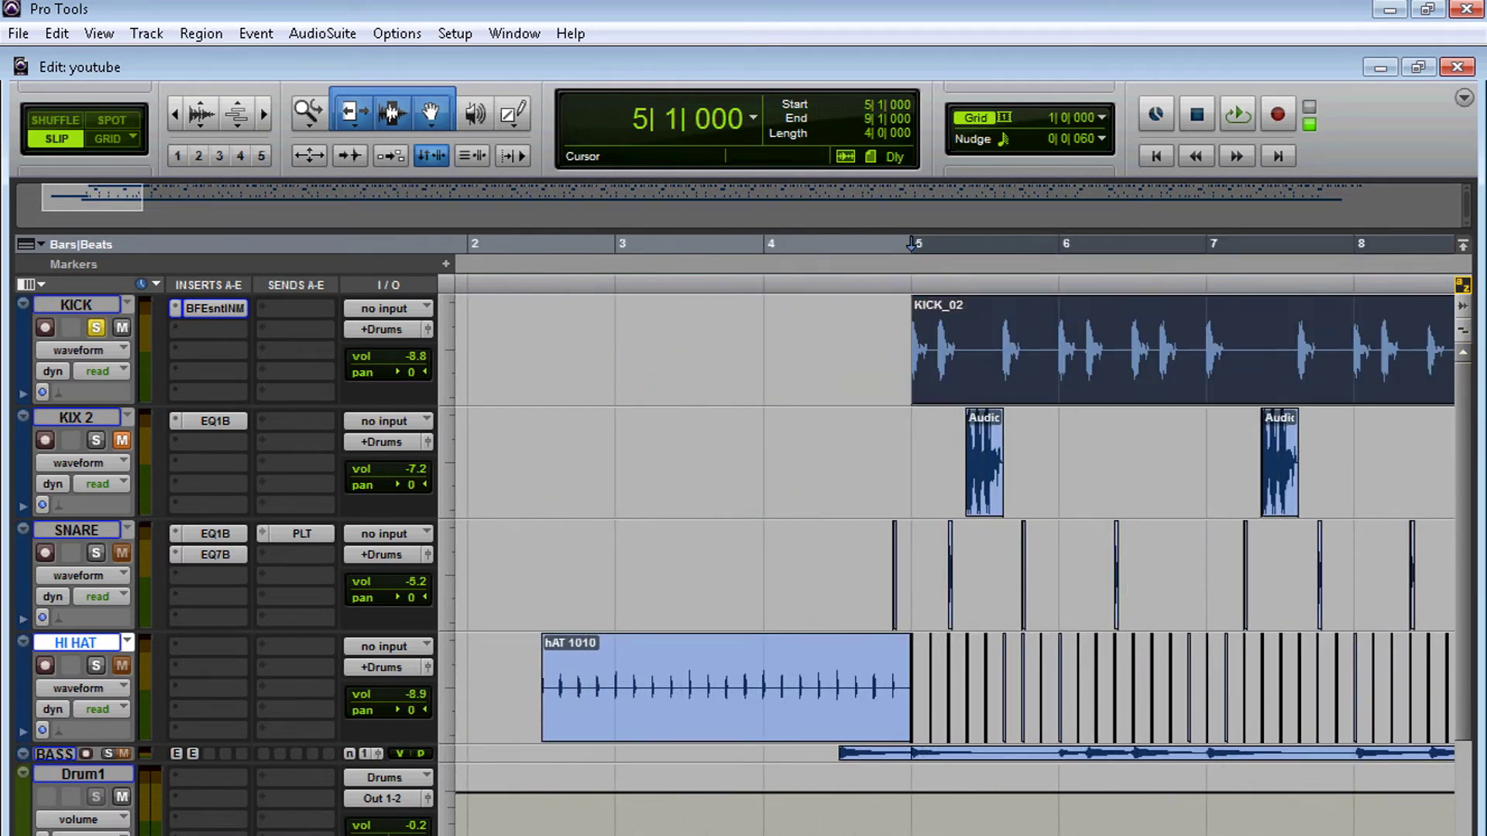
pyautogui.hscroll(3, 954, 517)
pyautogui.hscroll(-1, 955, 517)
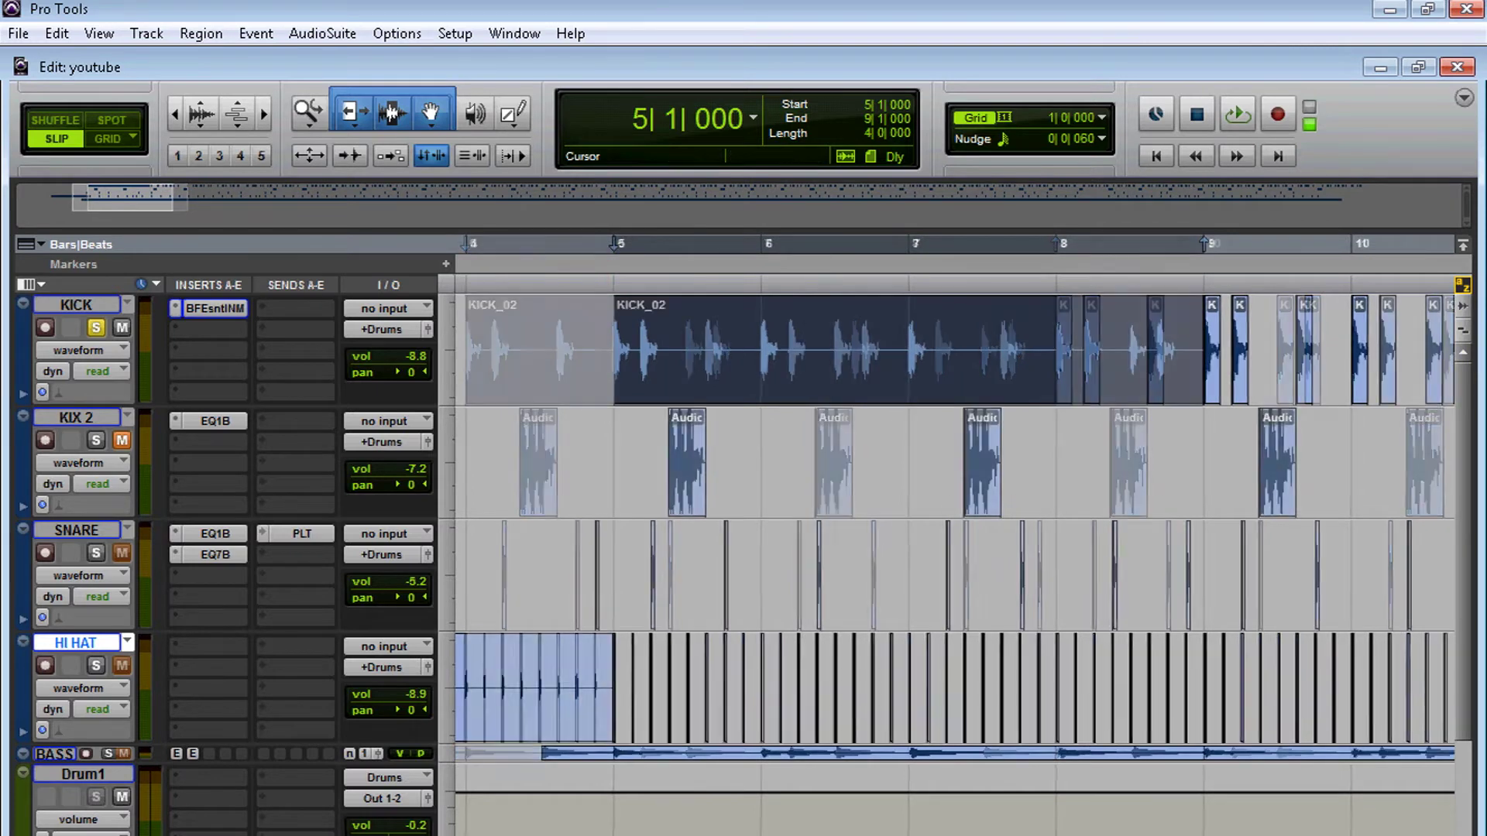
pyautogui.hotkey('ctrl', 'u')
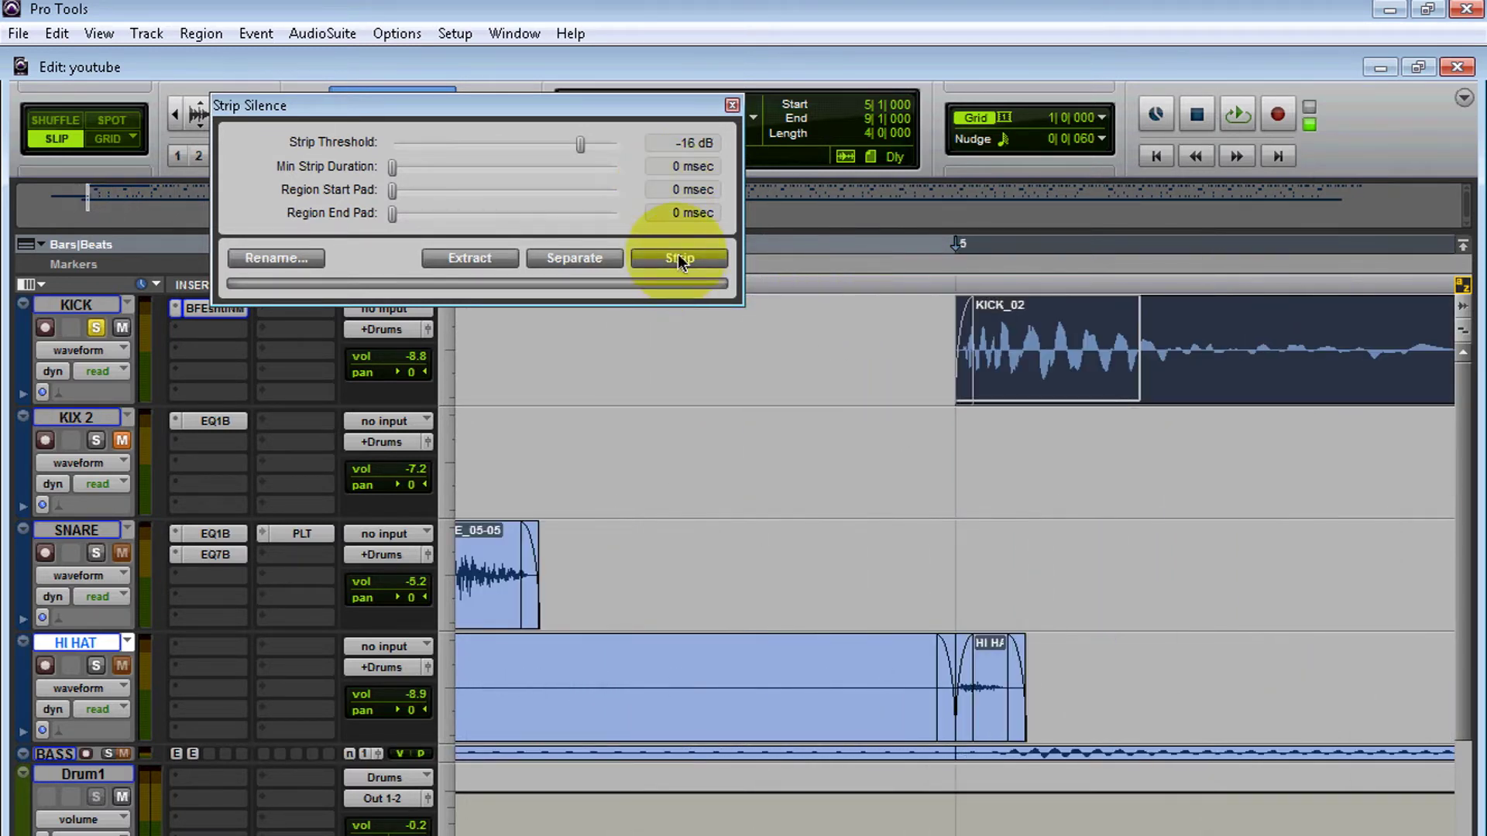
# - Try stripping the silence from the KICK_02 clip at a -16 dB threshold, and undo it
pyautogui.click(680, 263)
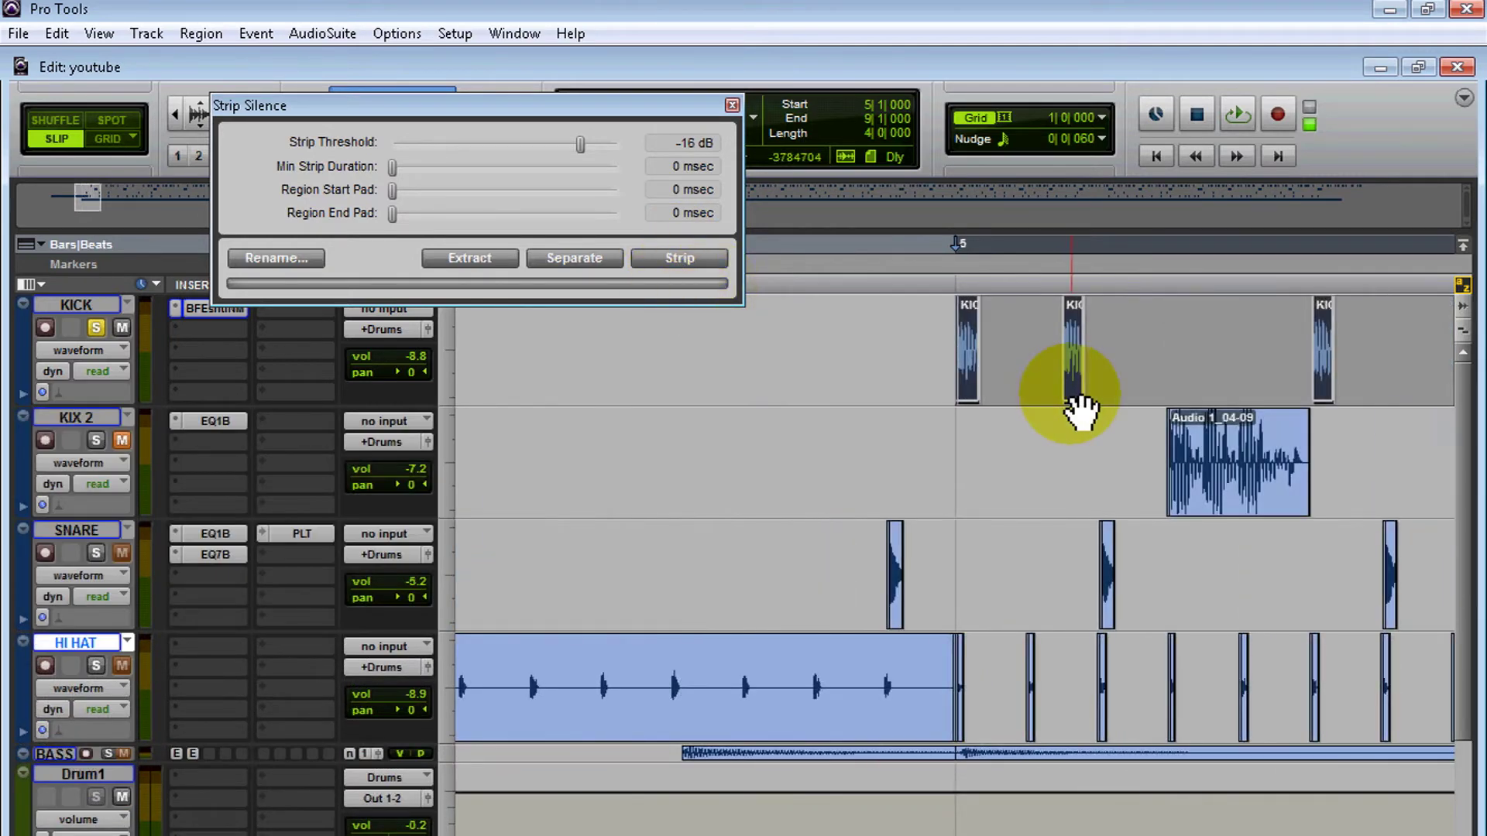
pyautogui.hotkey('ctrl', 'z')
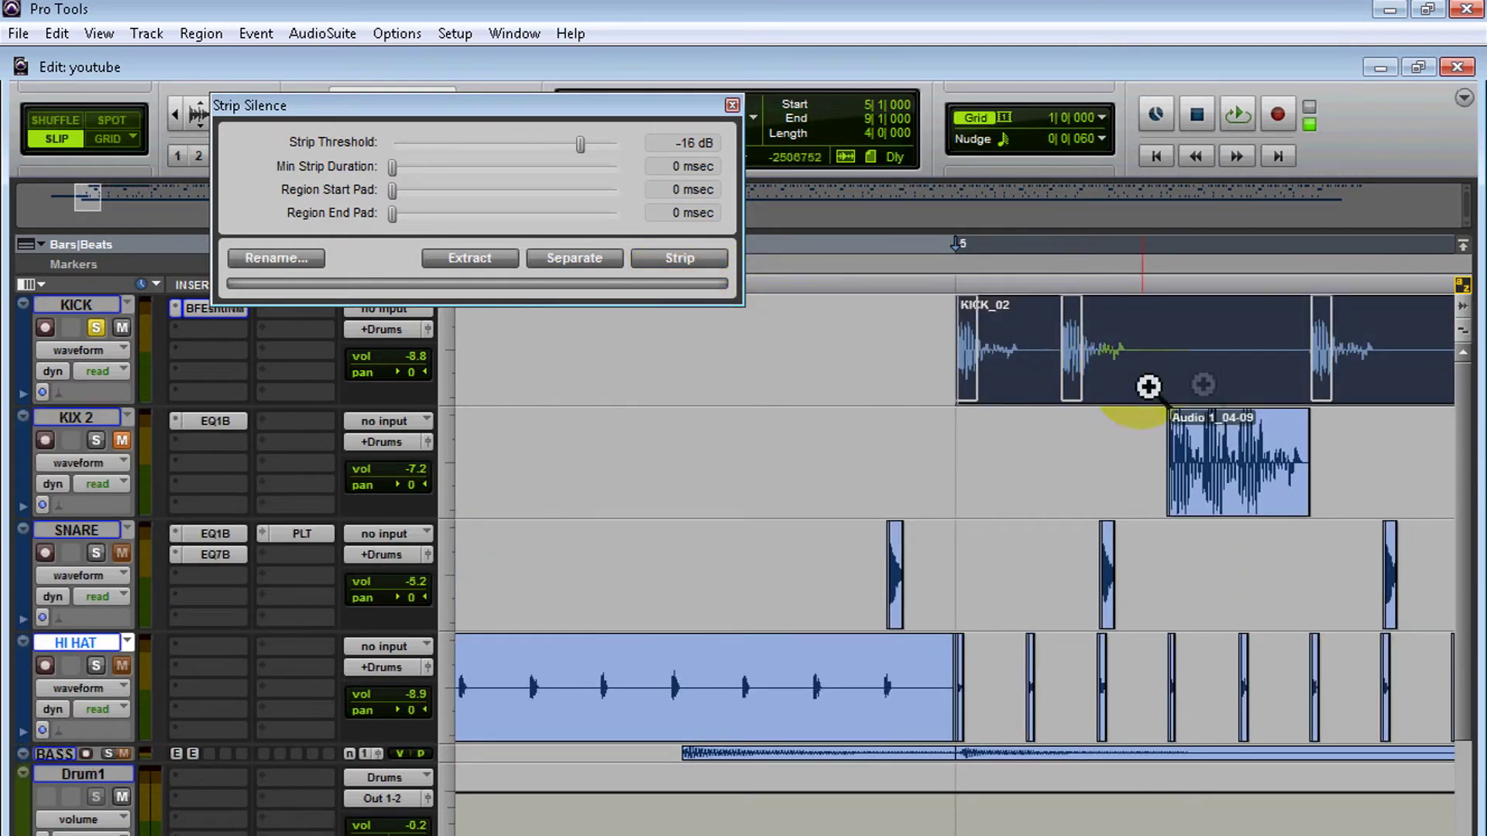
# - Set the strip threshold to -38 dB so the detected regions include the full decay of the kick hits
pyautogui.scroll(2, 1167, 336)
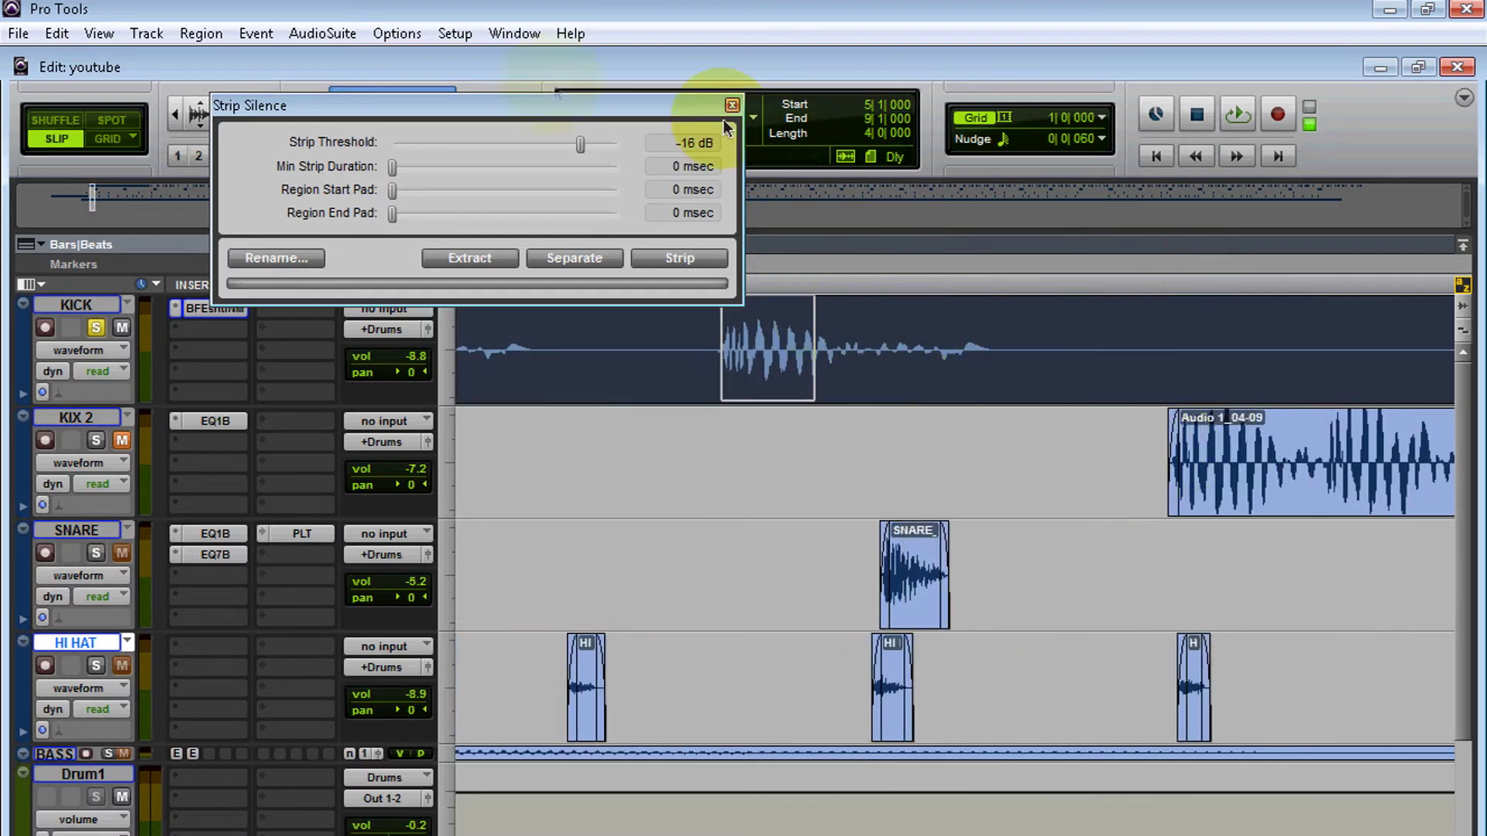
pyautogui.moveTo(580, 145); pyautogui.dragTo(531, 146)
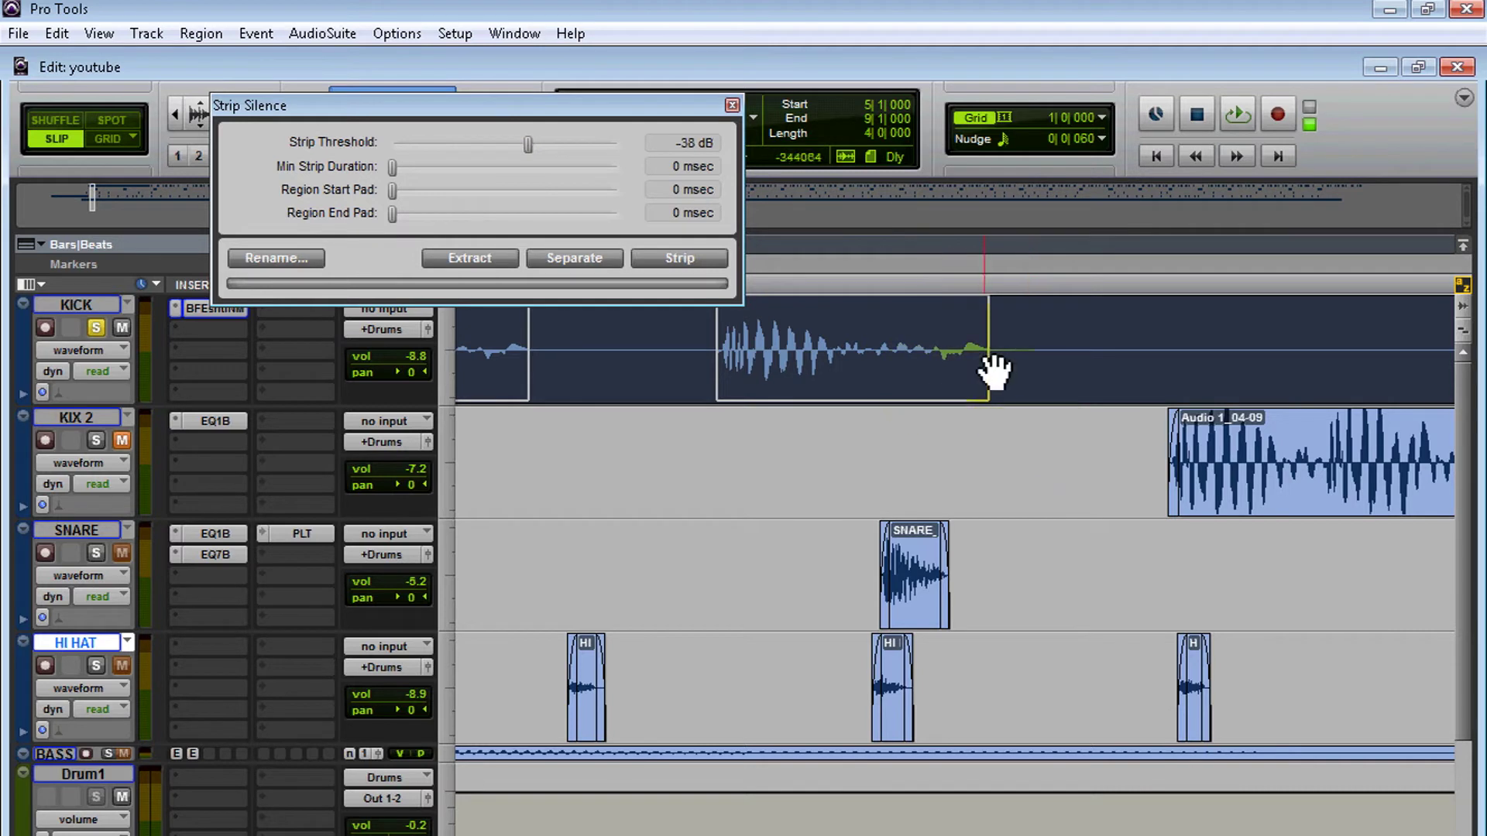
pyautogui.click(998, 308)
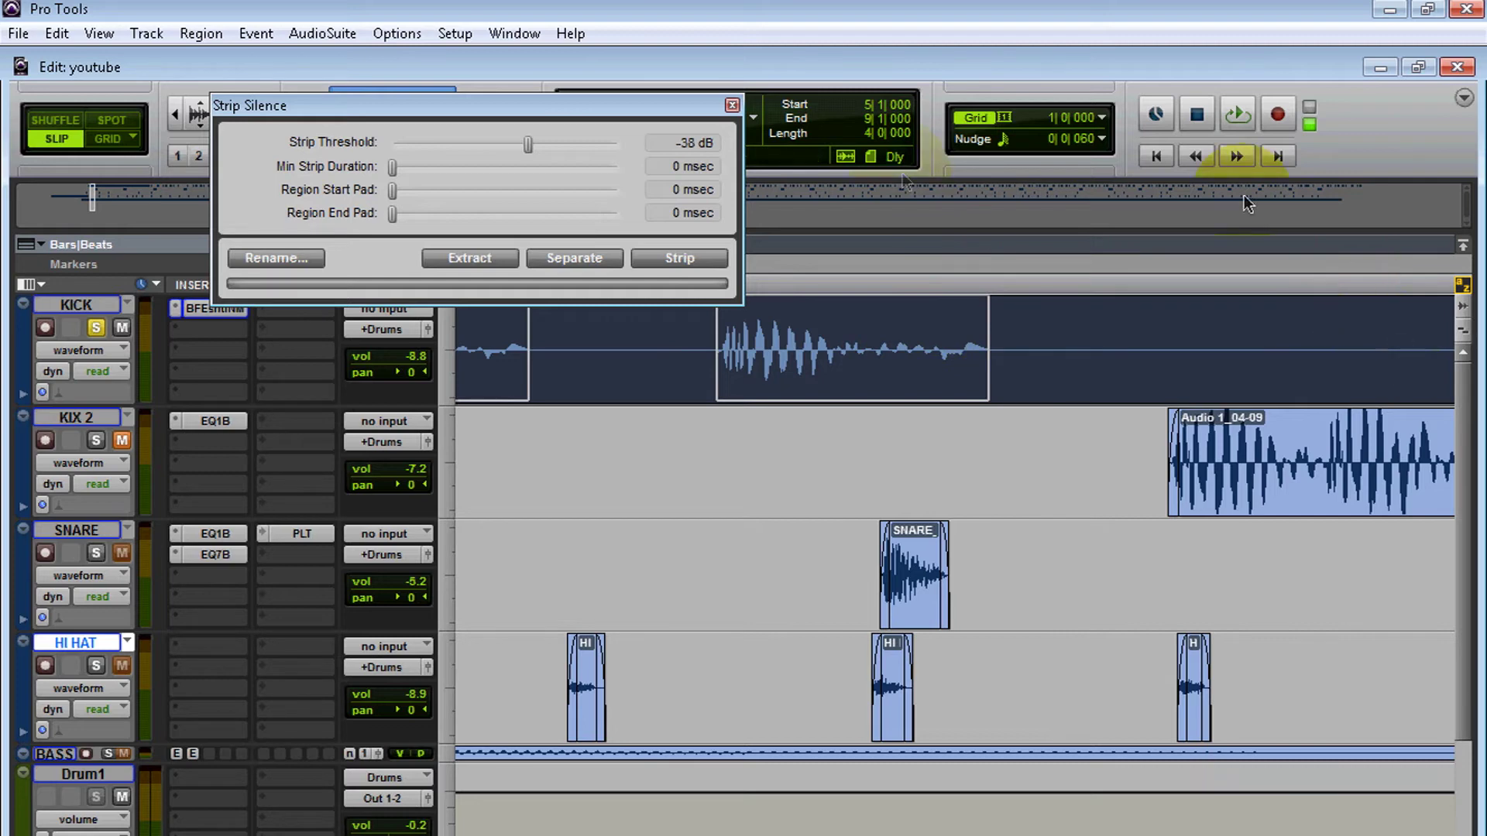
# - Try stripping the silence from the KICK_02 clip at the -38 dB threshold, and undo the result
pyautogui.click(694, 266)
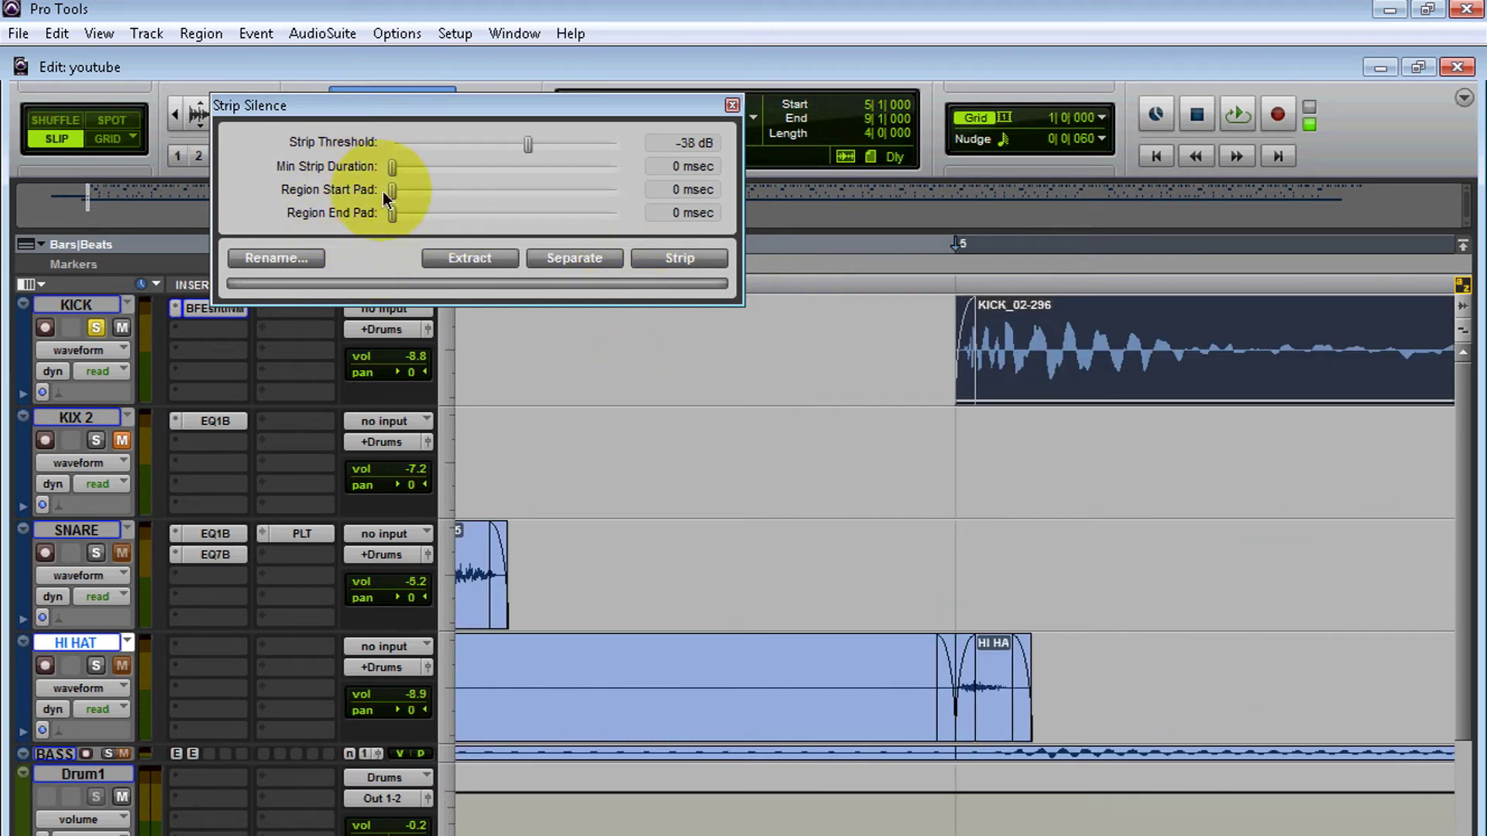
pyautogui.click(589, 264)
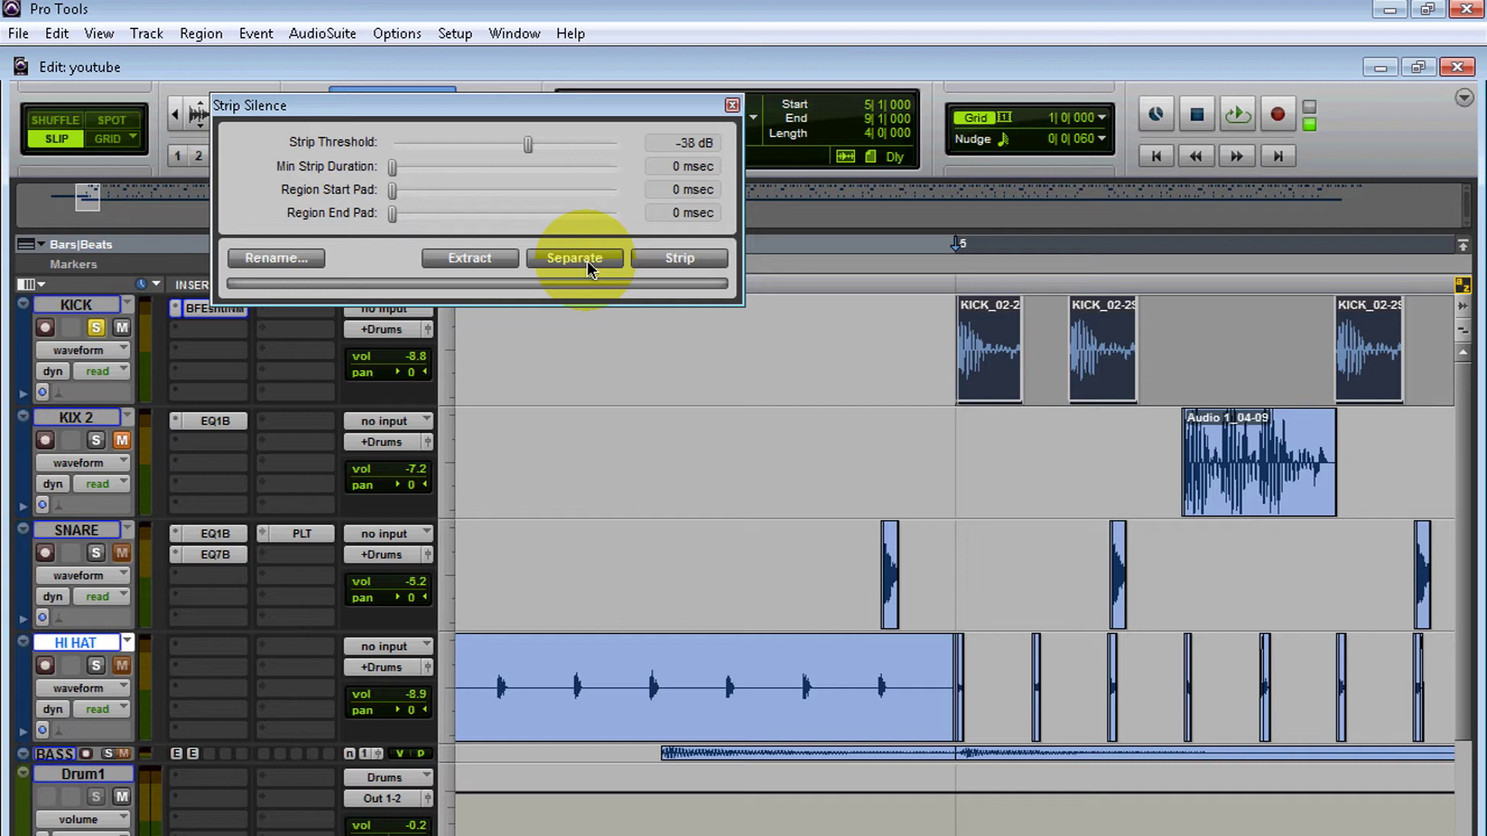
pyautogui.hotkey('ctrl', 'z')
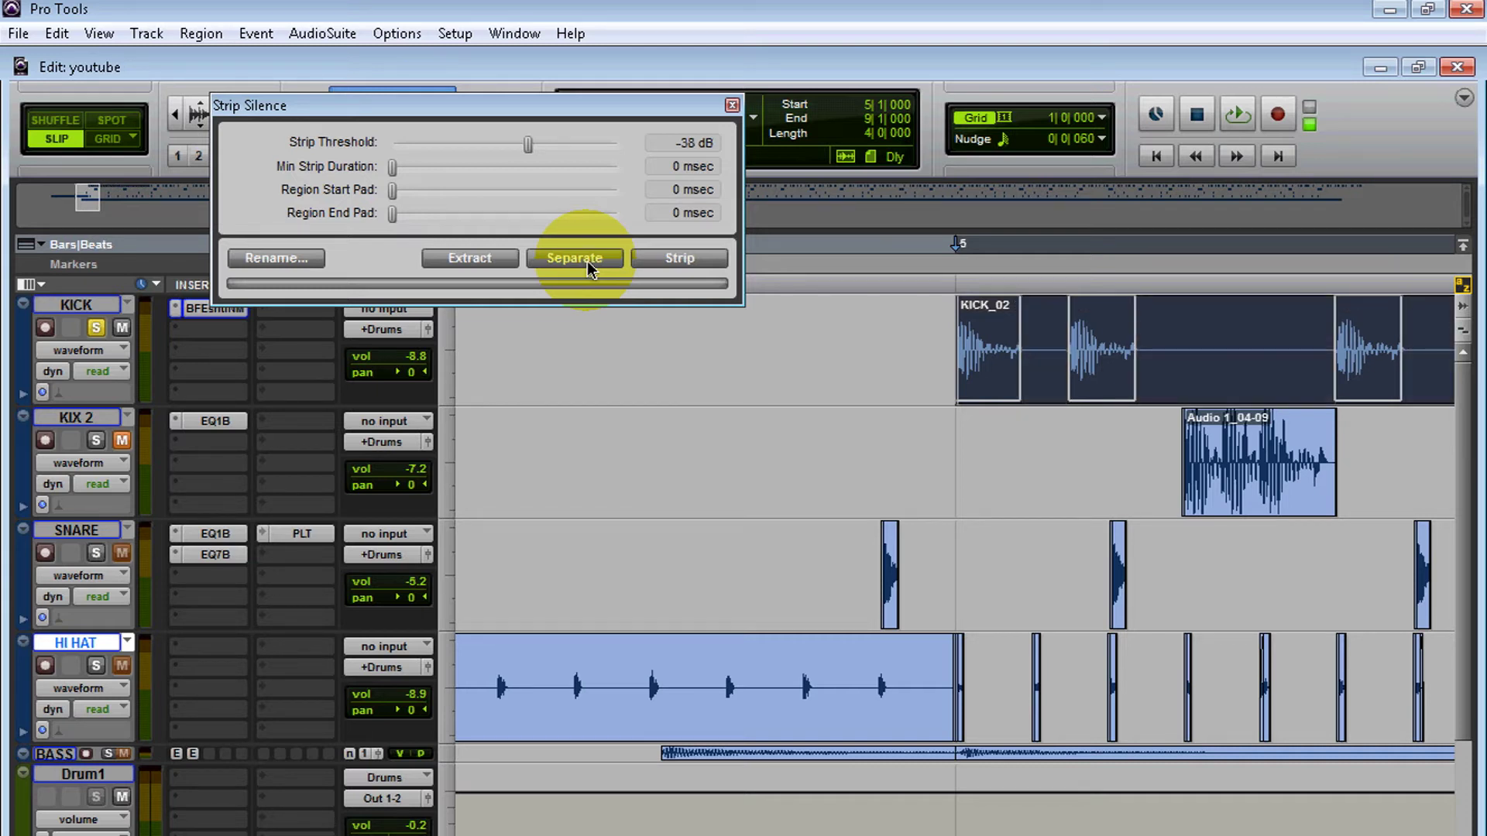
# - Reselect the KICK_02 clip and separate it into individual hit and silence regions with Strip Silence
pyautogui.click(1186, 331)
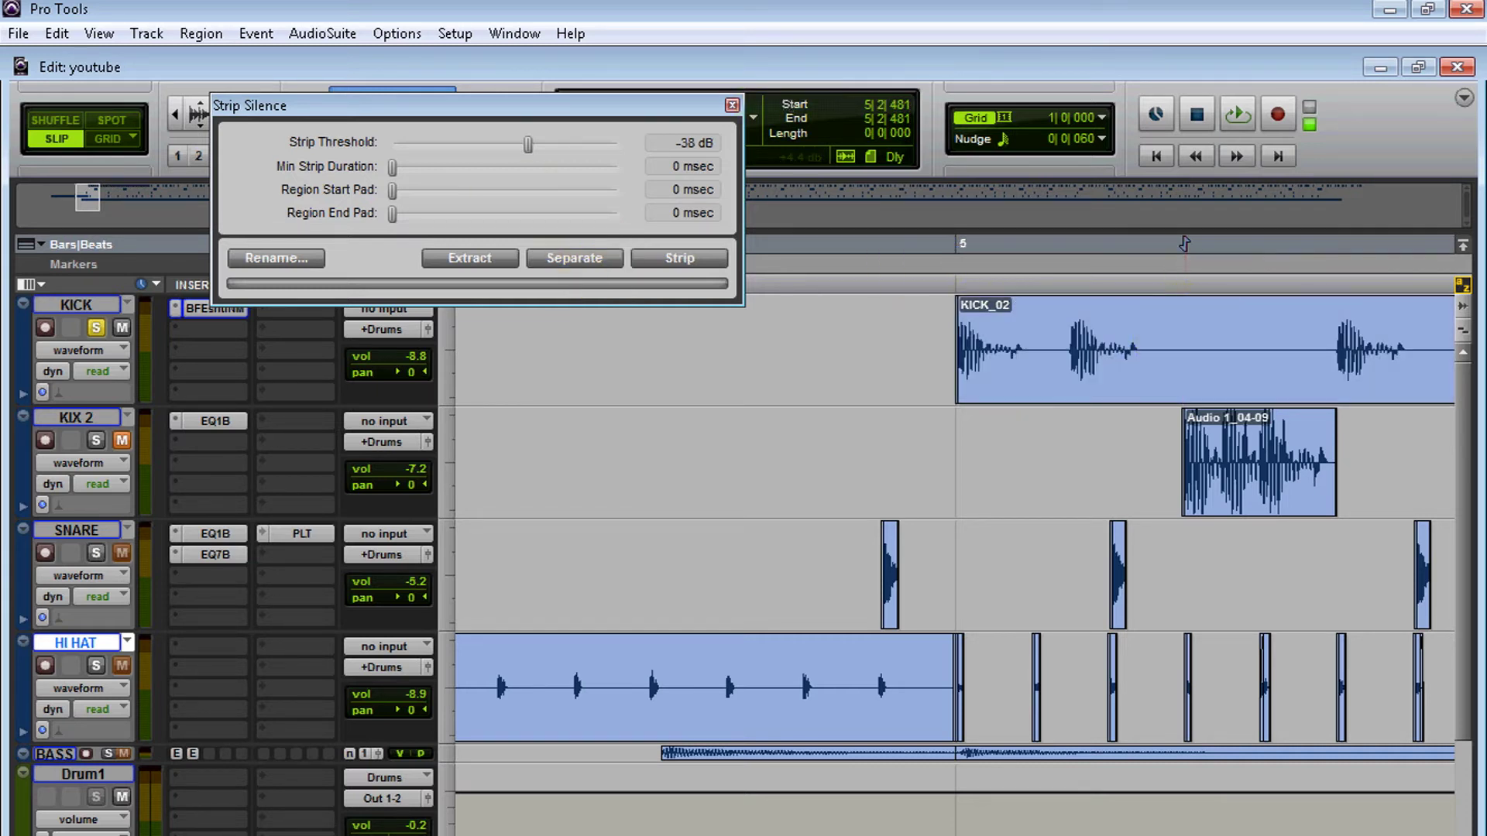
pyautogui.hscroll(2, 989, 597)
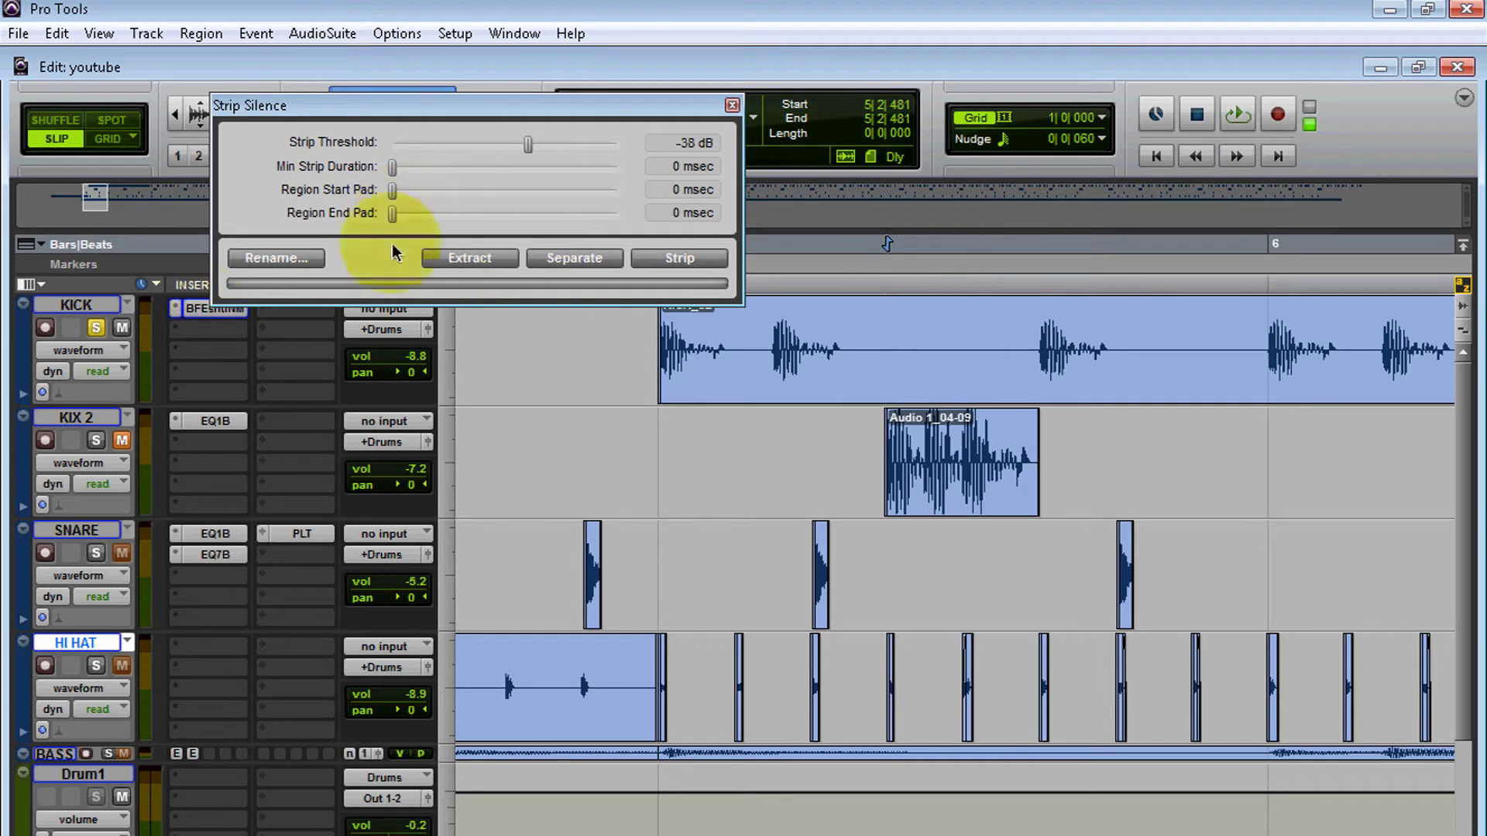
pyautogui.moveTo(602, 97); pyautogui.dragTo(526, 115)
pyautogui.click(743, 364)
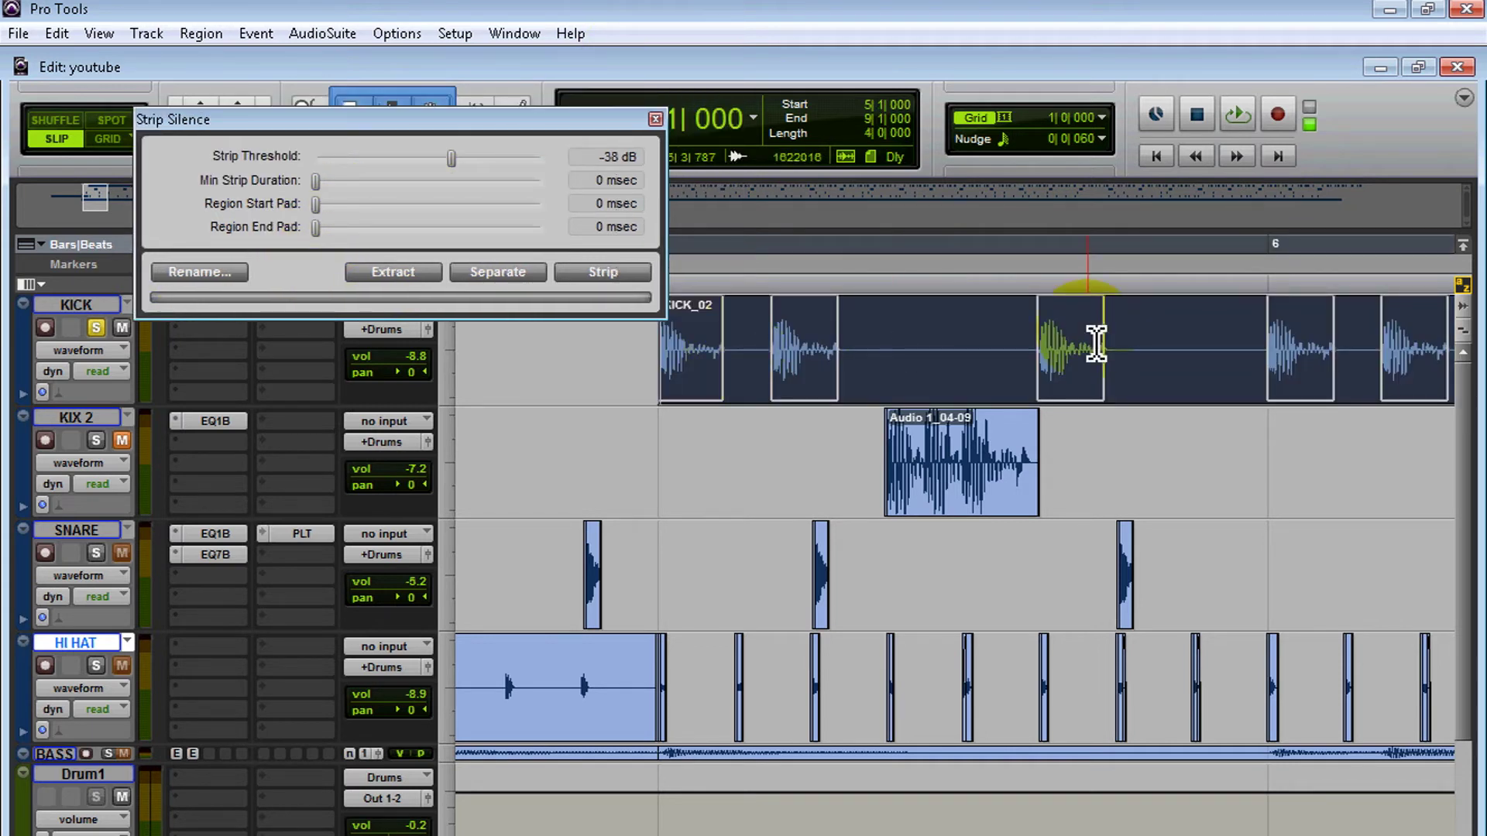
pyautogui.click(494, 277)
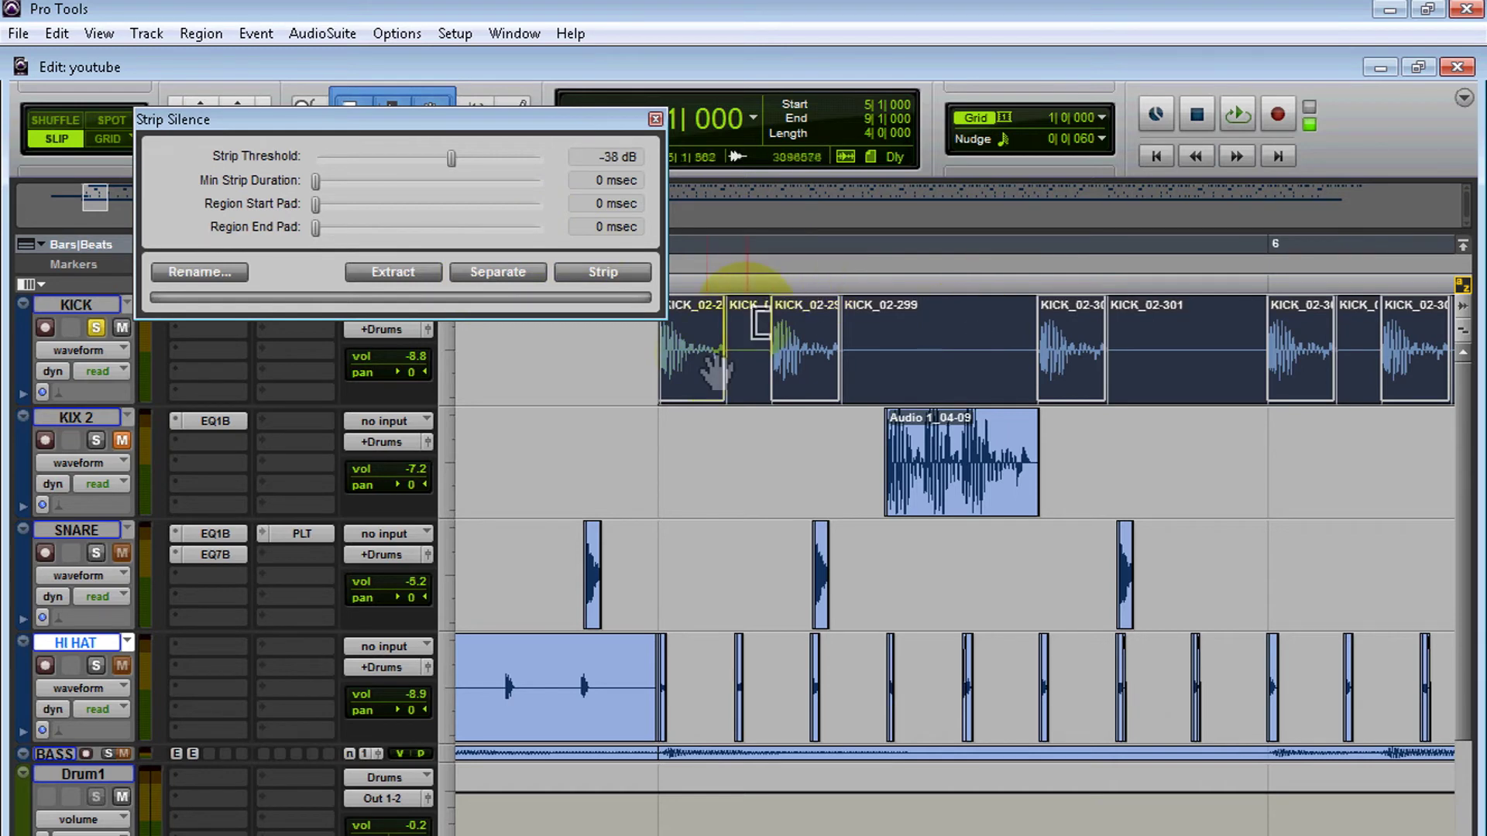
pyautogui.click(813, 350)
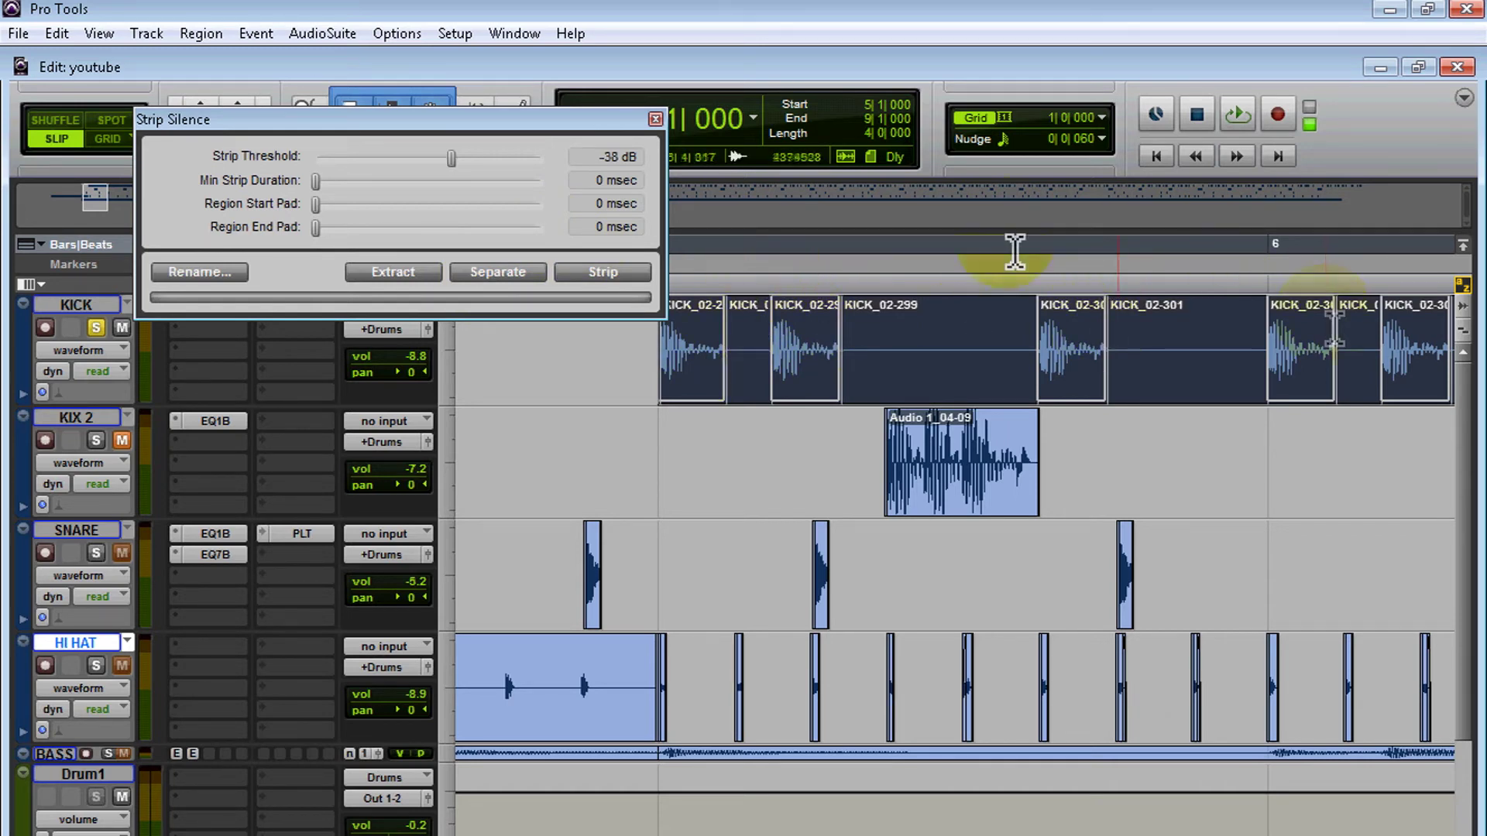
# - Create one new mono audio track directly below the KICK track
pyautogui.click(75, 306)
pyautogui.hotkey('ctrl', 'shift', 'n')
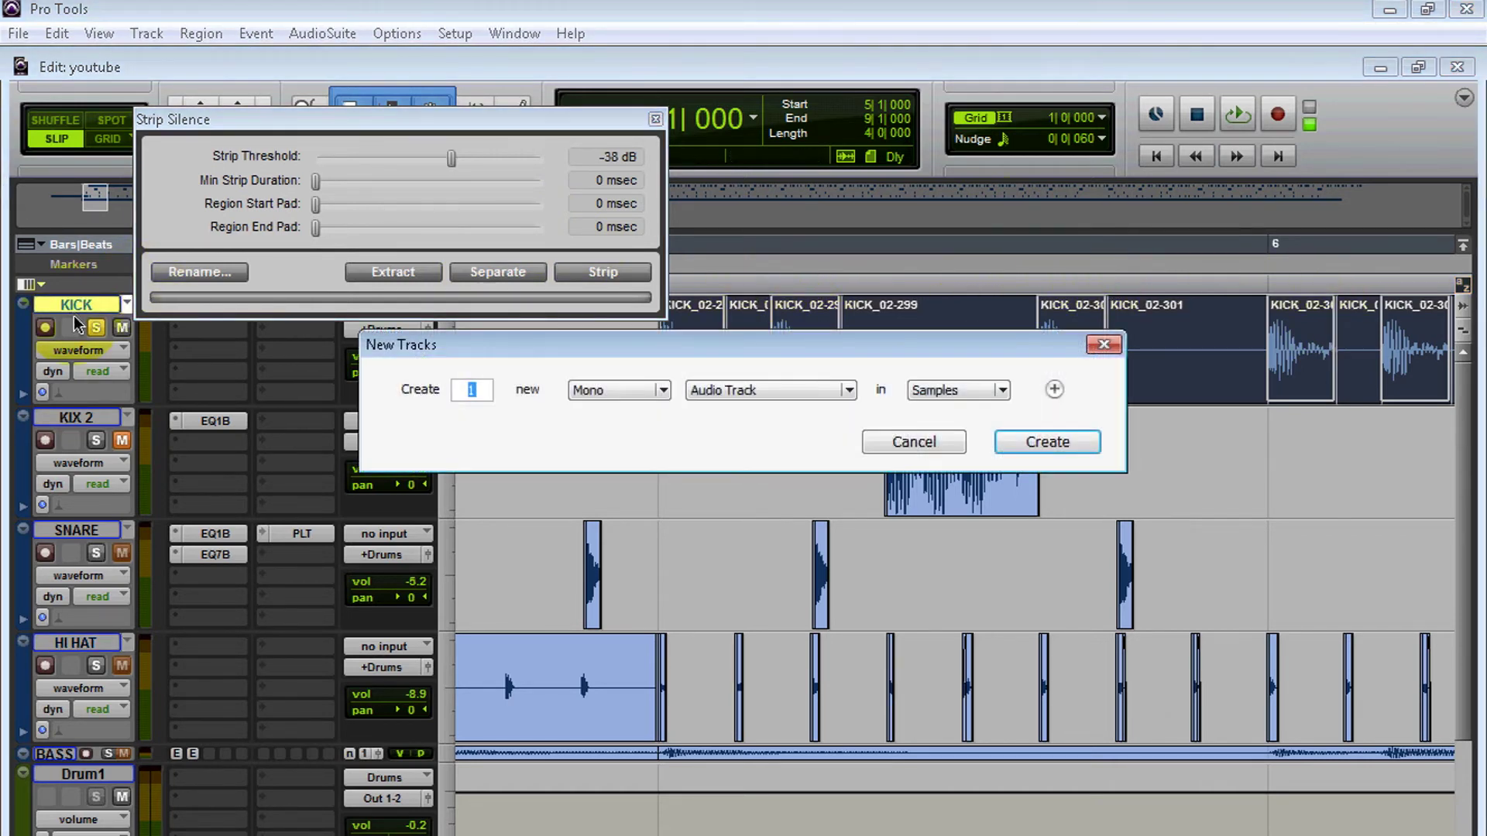
pyautogui.press('Return')
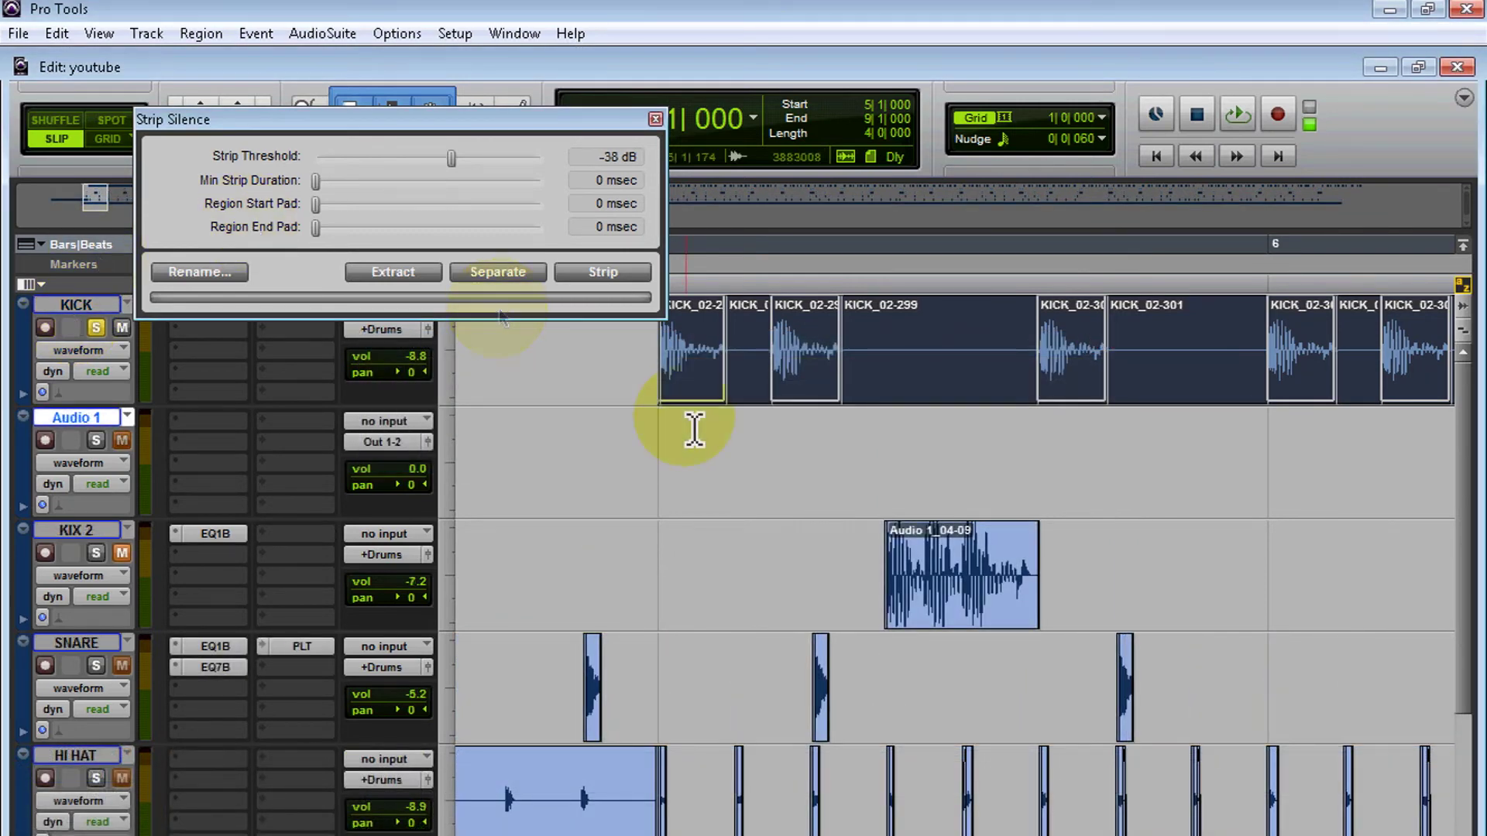
# - Try moving the second kick hit onto the new audio track by cutting and pasting it, and undo the move
pyautogui.click(720, 430)
pyautogui.click(806, 383)
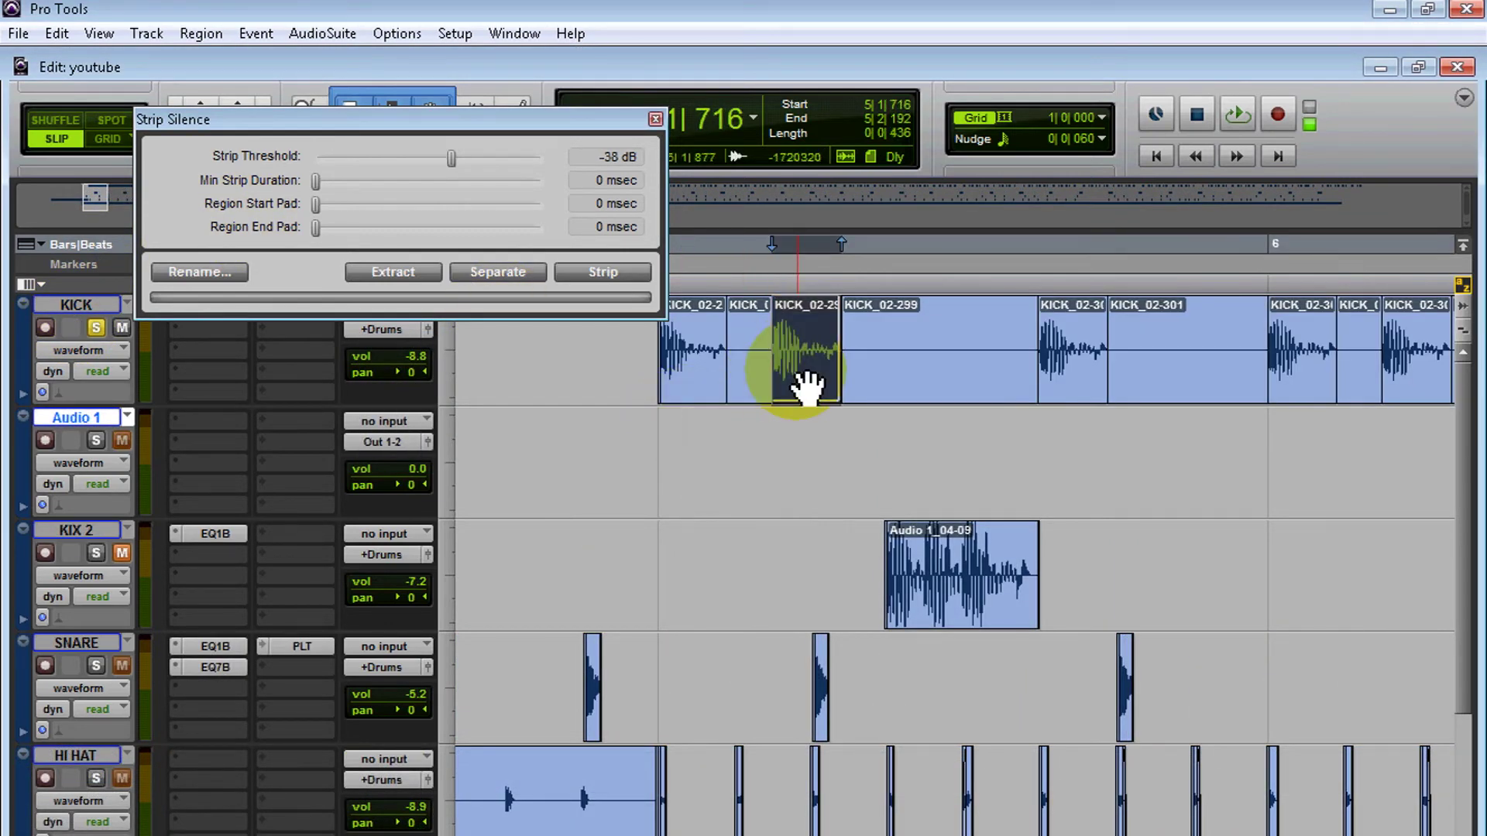
pyautogui.hotkey('ctrl', 'x')
pyautogui.press(';')
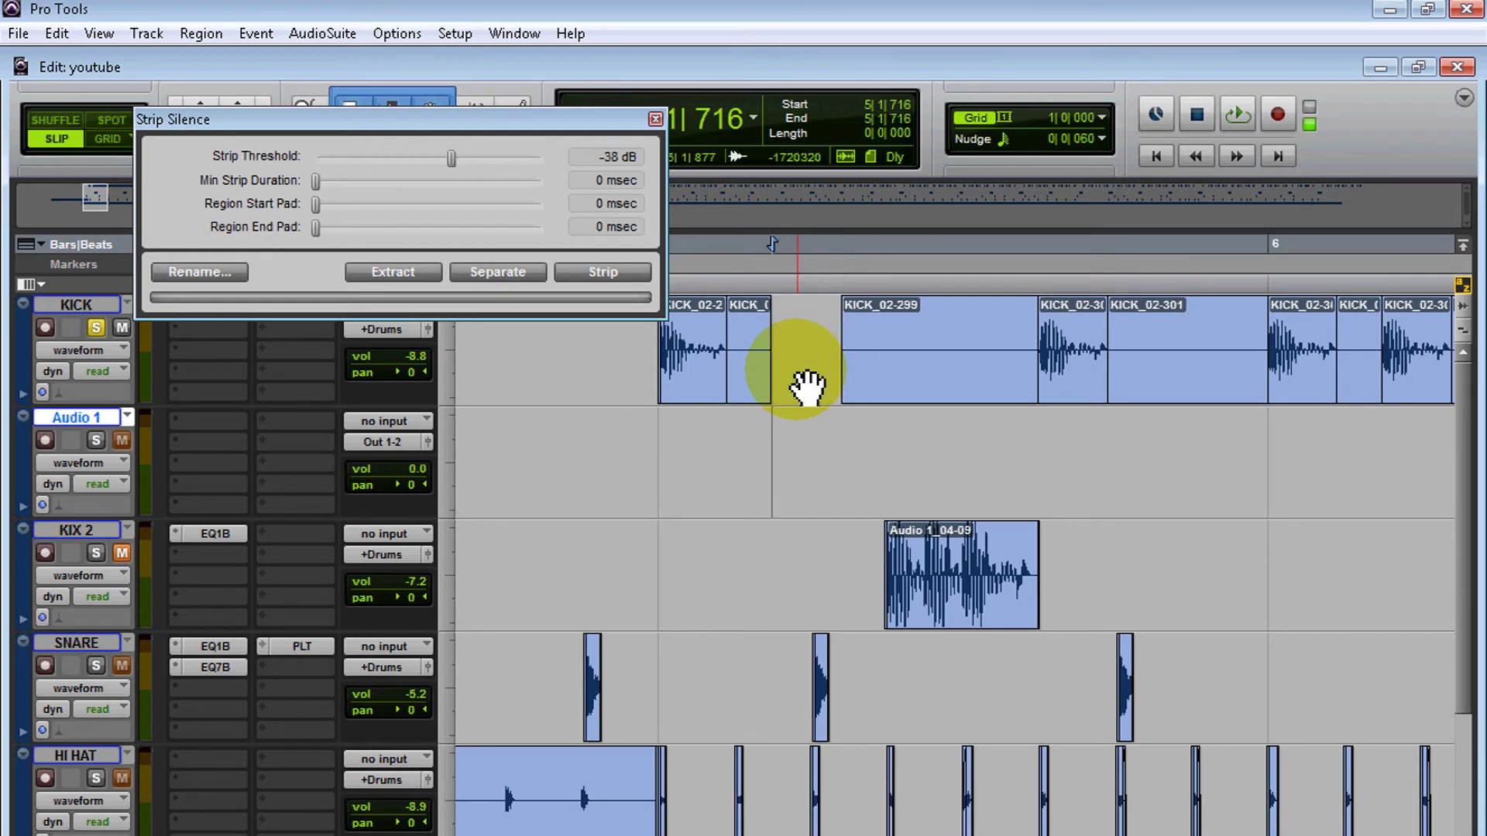
pyautogui.hotkey('ctrl', 'v')
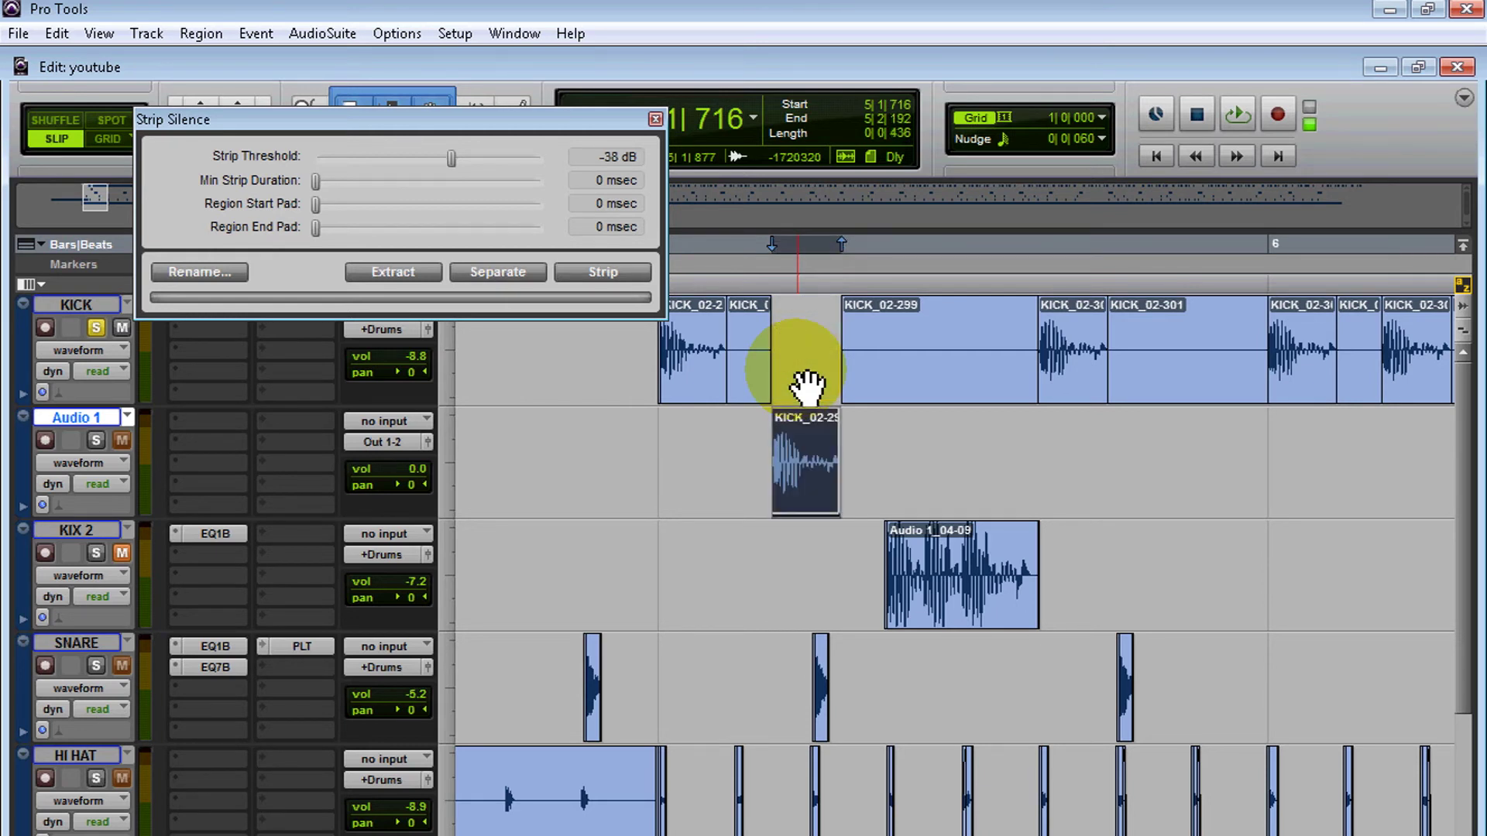
pyautogui.hotkey('ctrl', 'z')
pyautogui.hotkey('ctrl', 'z')
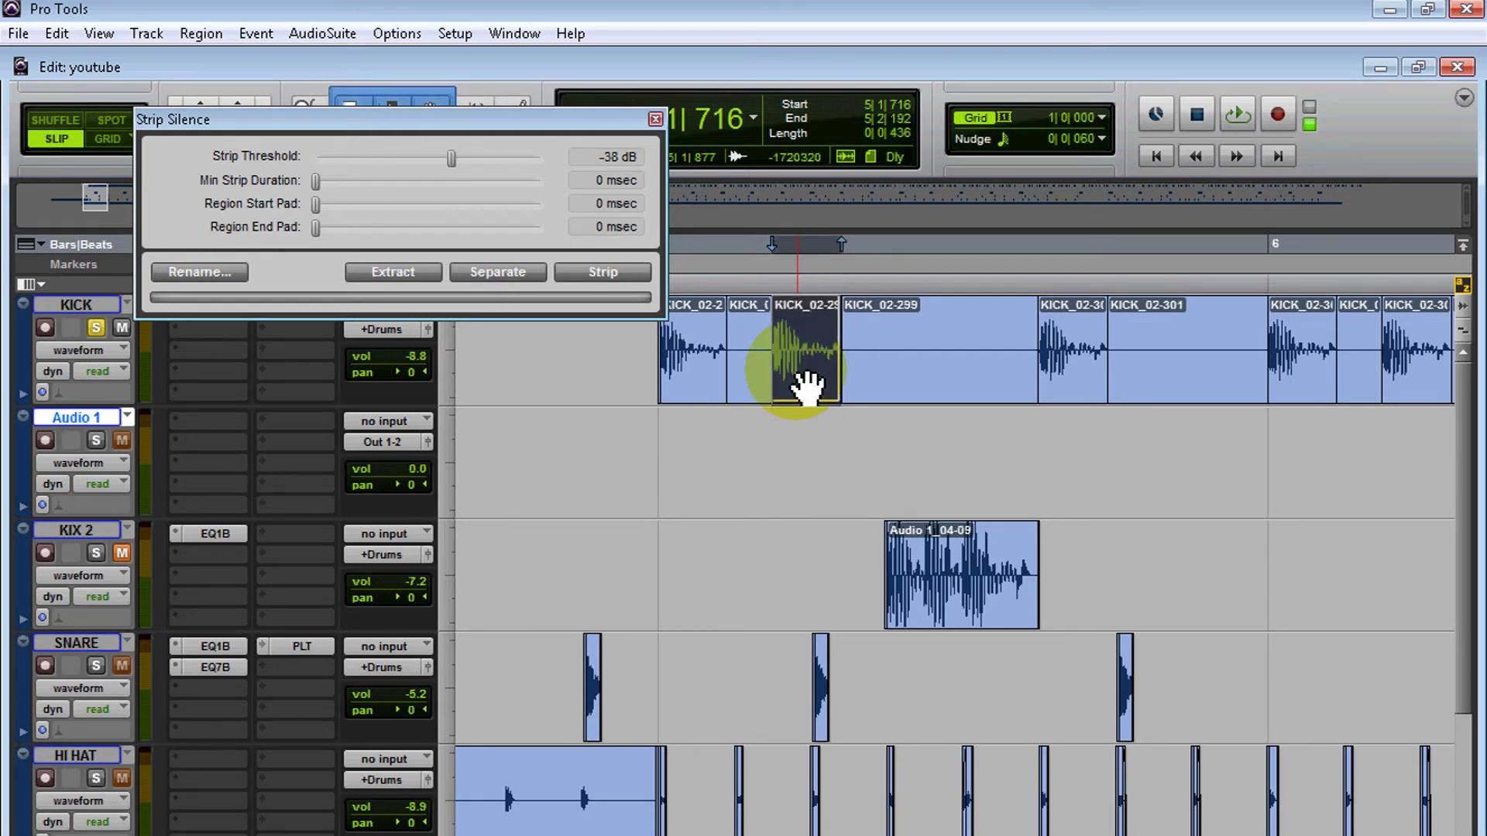
# - Undo the separation of the KICK_02 clip and extract its silent portions with Strip Silence at -38 dB
pyautogui.hotkey('ctrl', 'z')
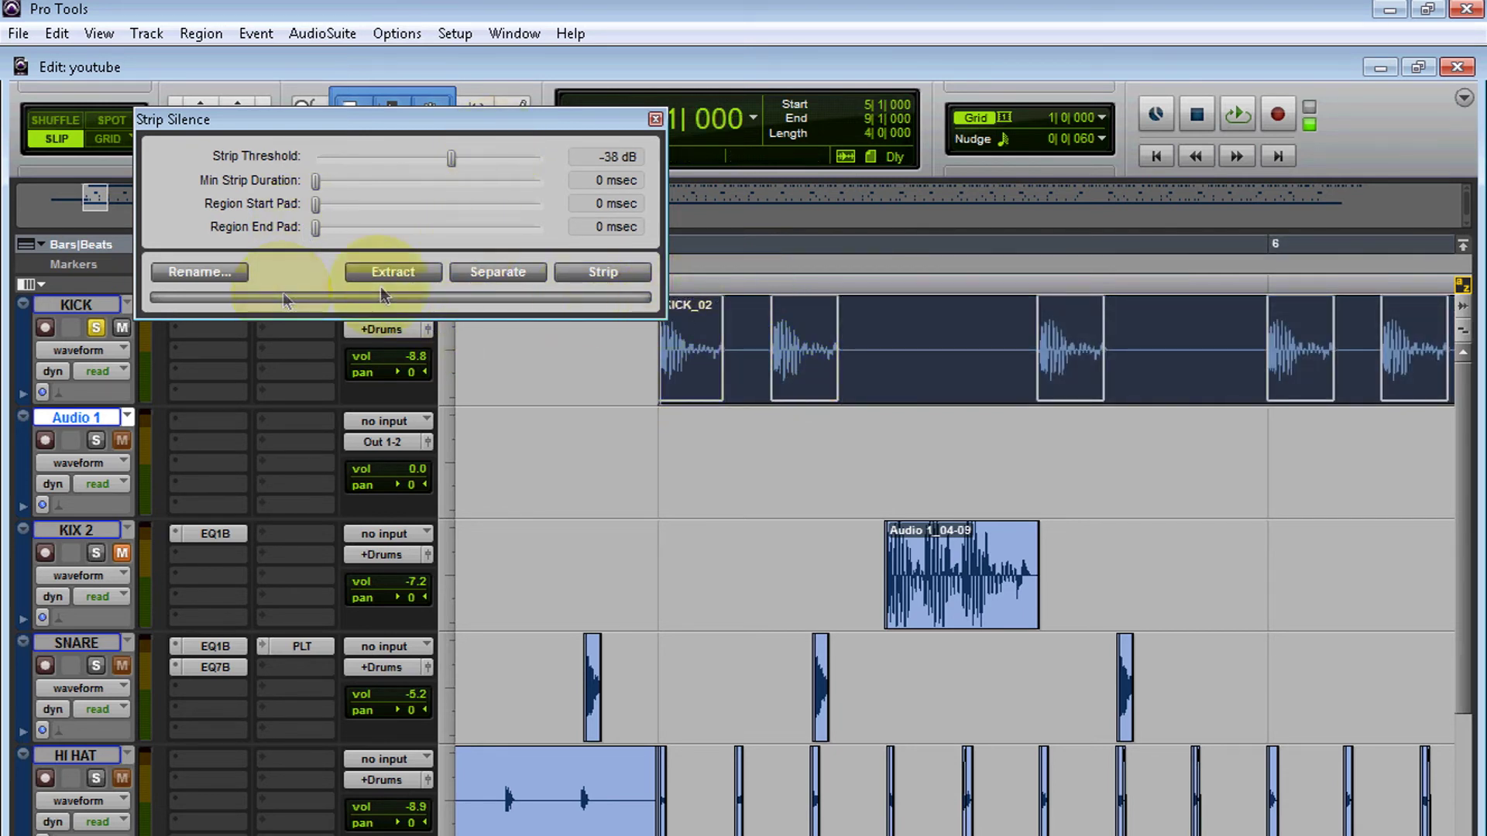
pyautogui.click(398, 271)
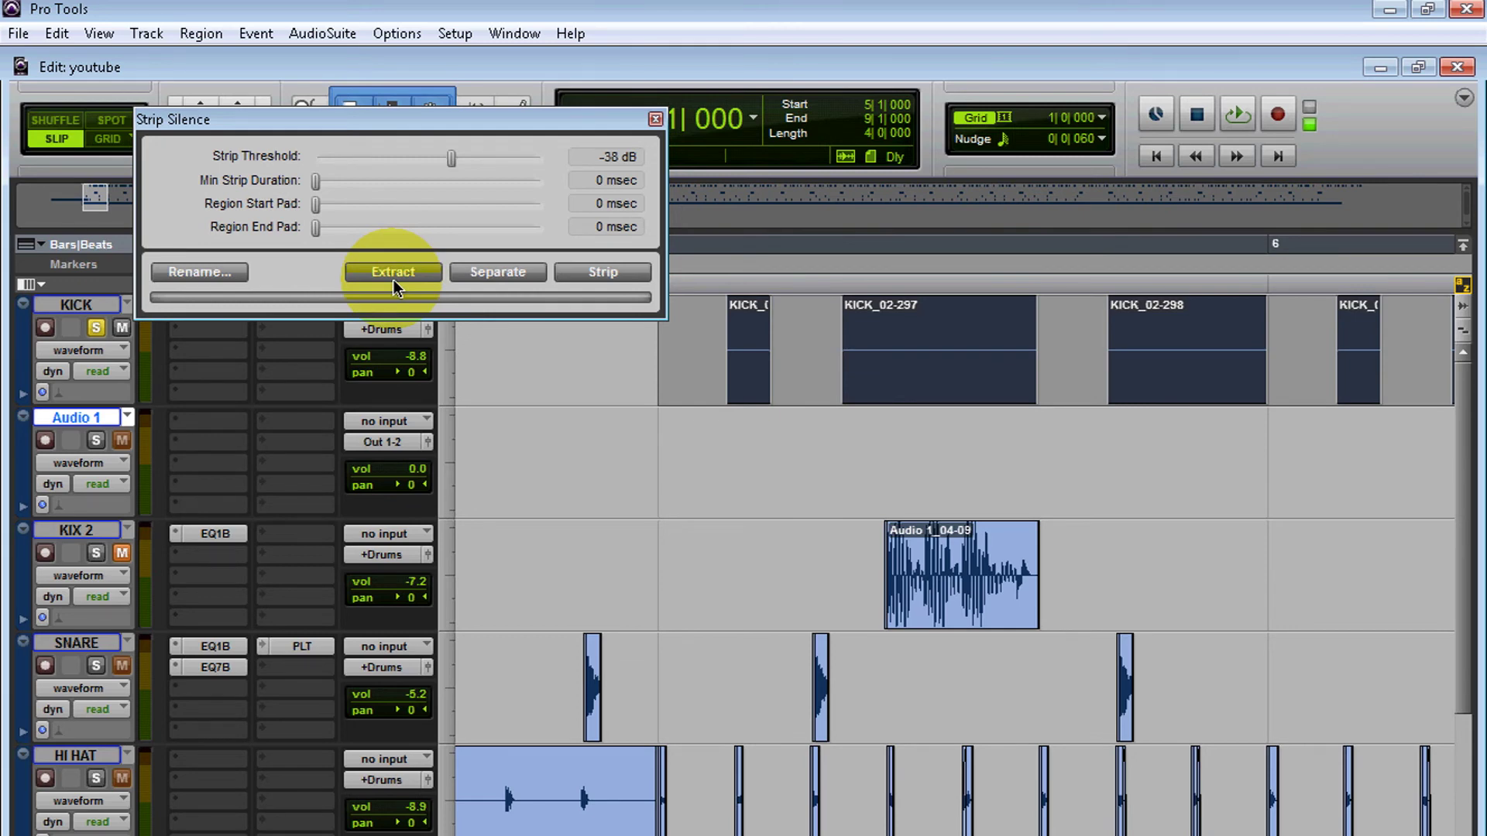
# - Undo the extraction on the KICK_02 clip and move the Strip Silence window clear of the KICK track
pyautogui.hotkey('ctrl', 'z')
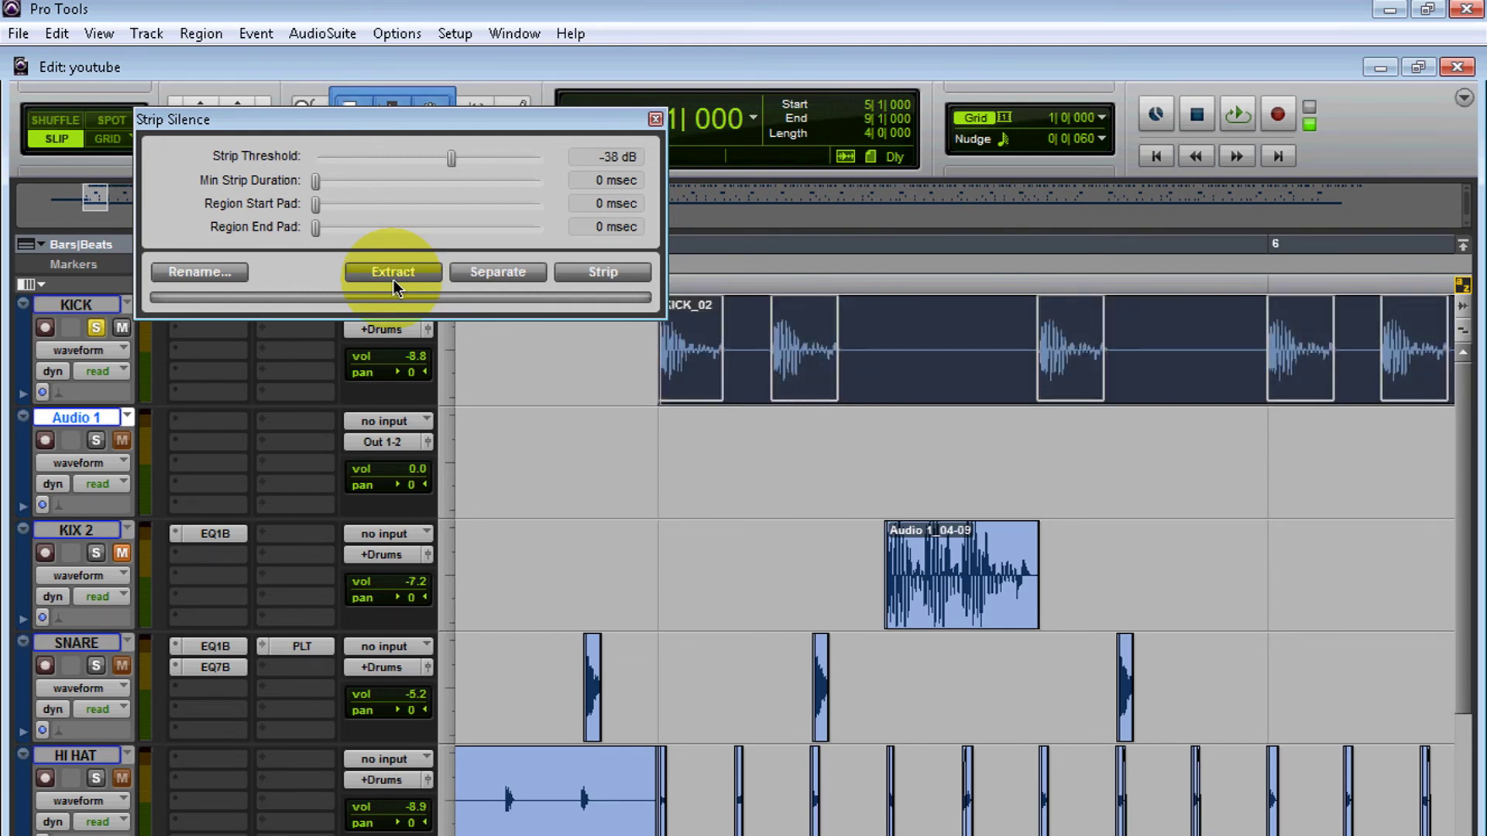
pyautogui.moveTo(319, 122); pyautogui.dragTo(267, 48)
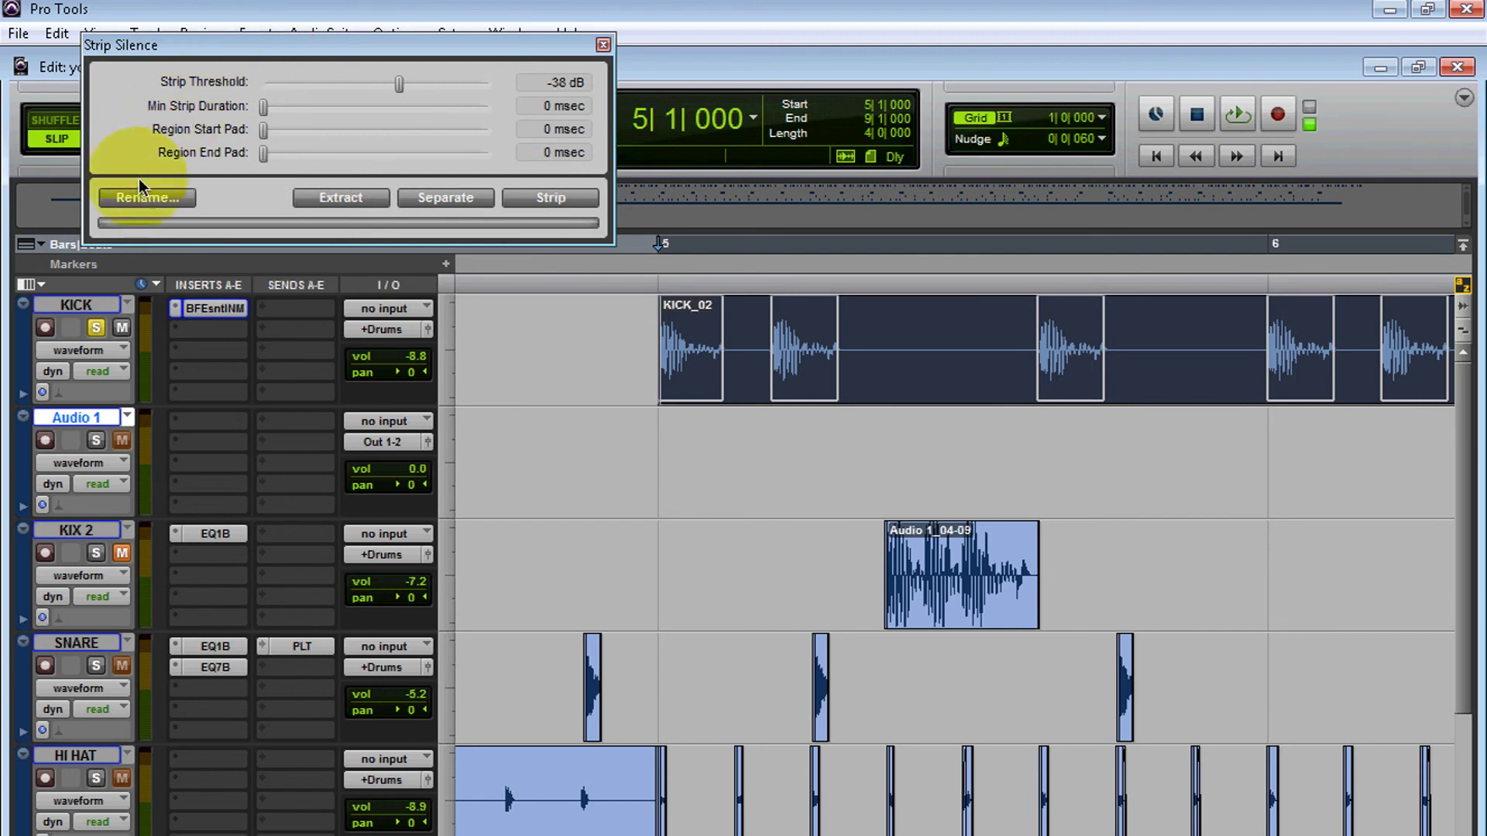
# - Set the Strip Silence rename name for the selected regions to "KIck 101" and close the Strip Silence window
pyautogui.click(122, 202)
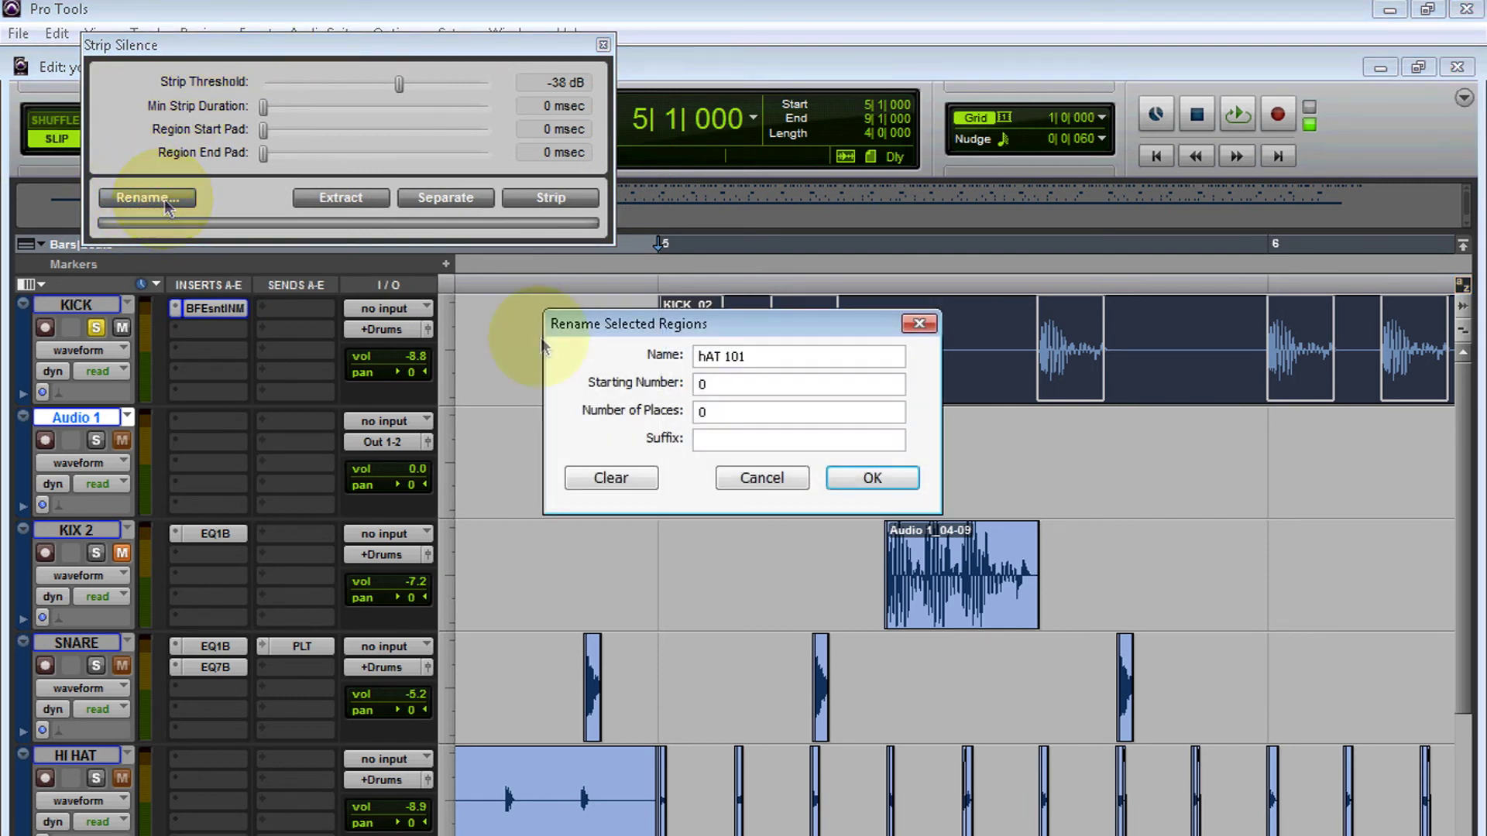
pyautogui.moveTo(745, 353); pyautogui.dragTo(491, 348)
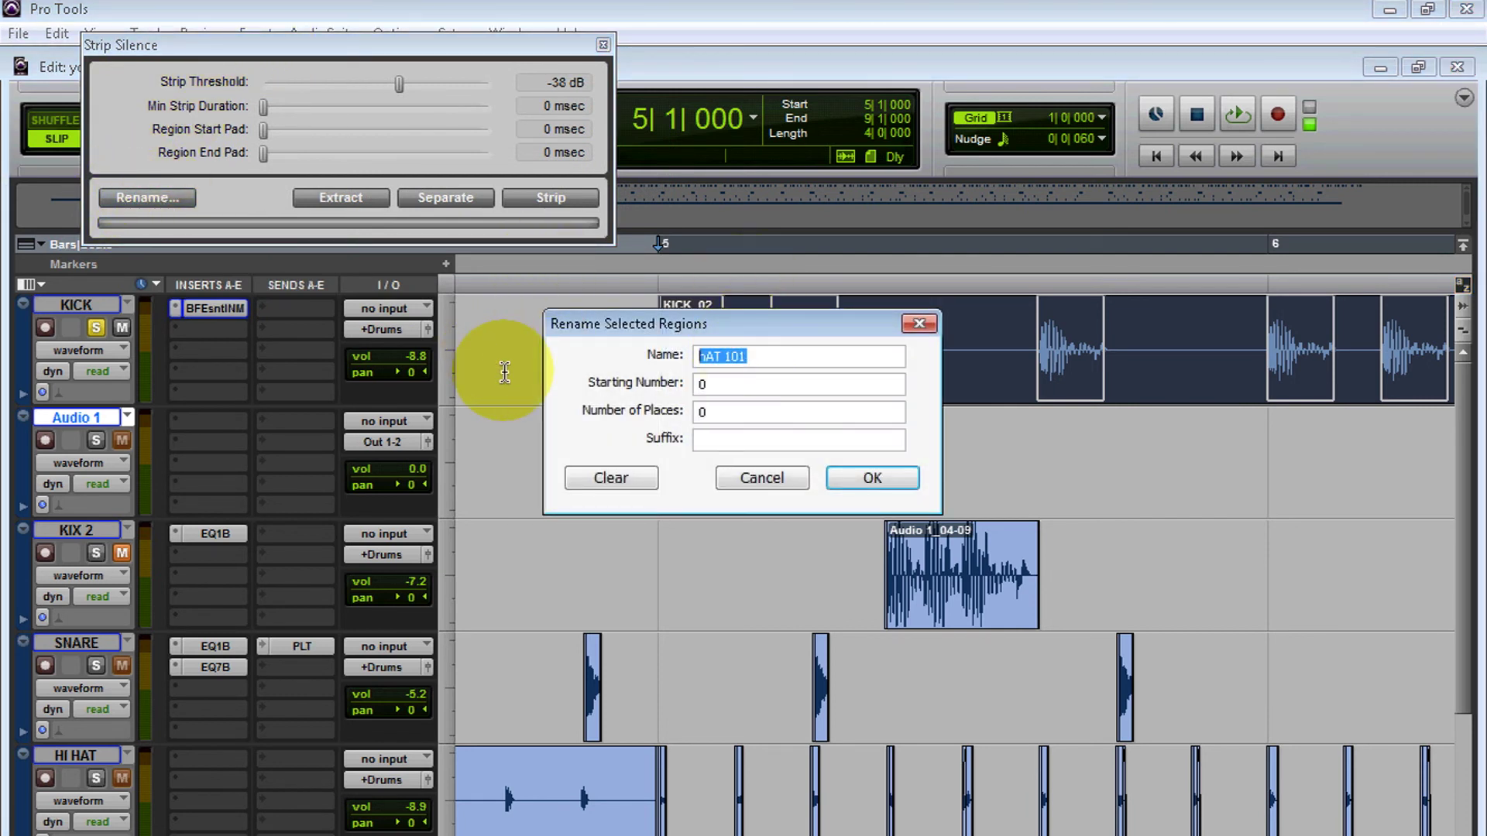
pyautogui.write('KIck 101')
pyautogui.click(872, 473)
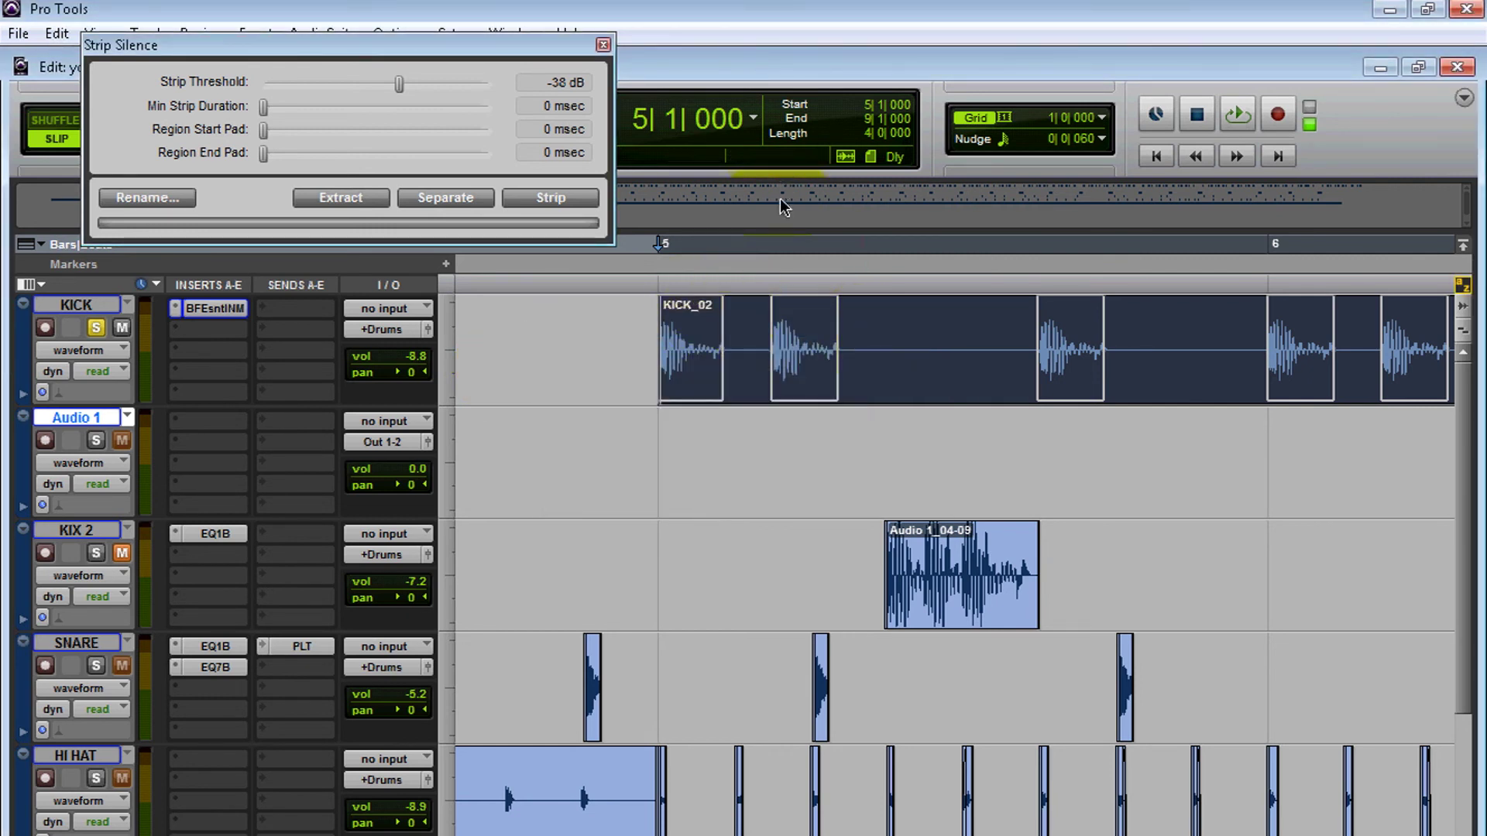
pyautogui.click(762, 86)
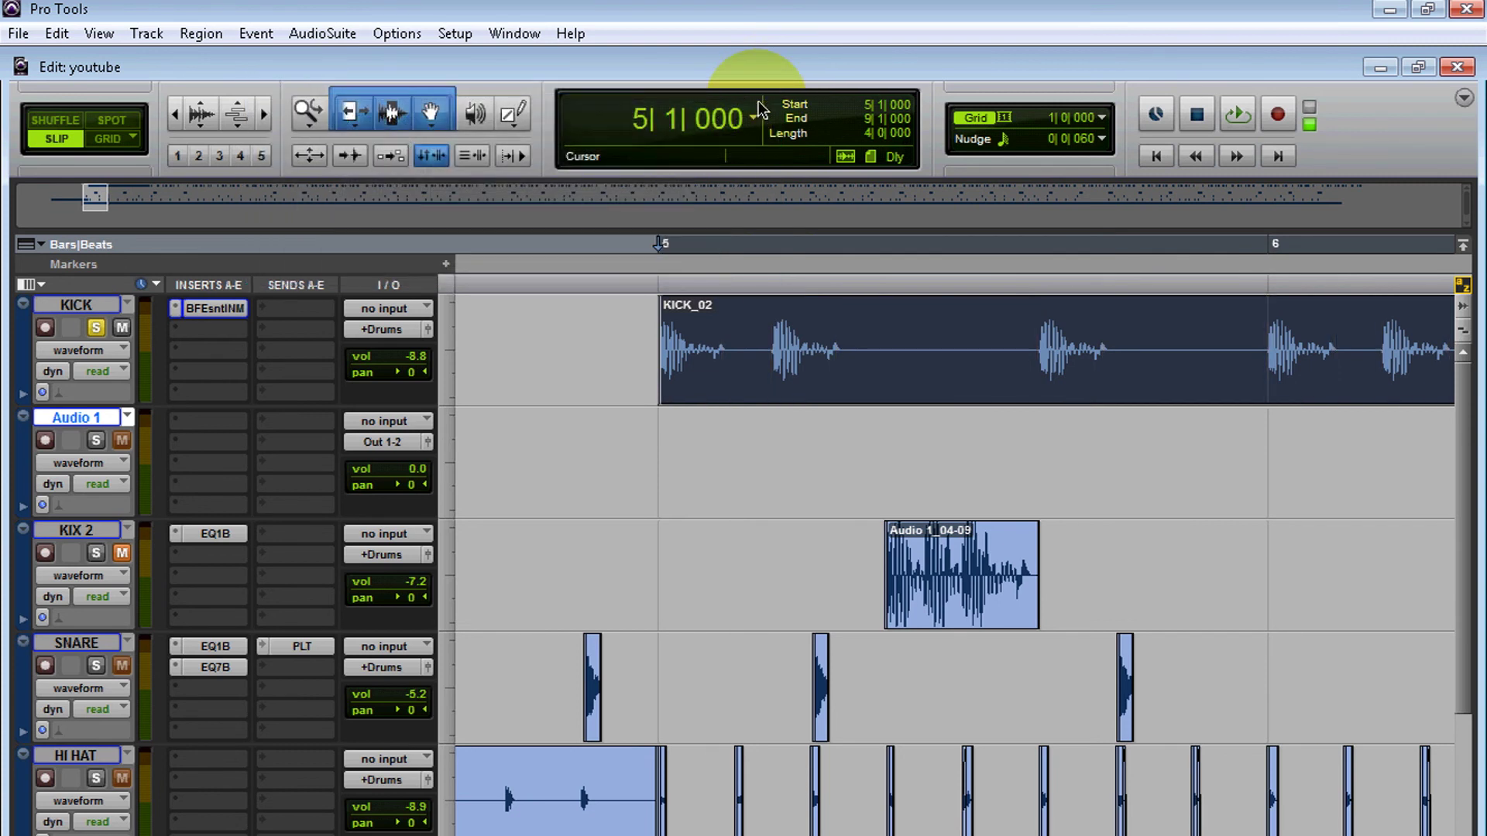